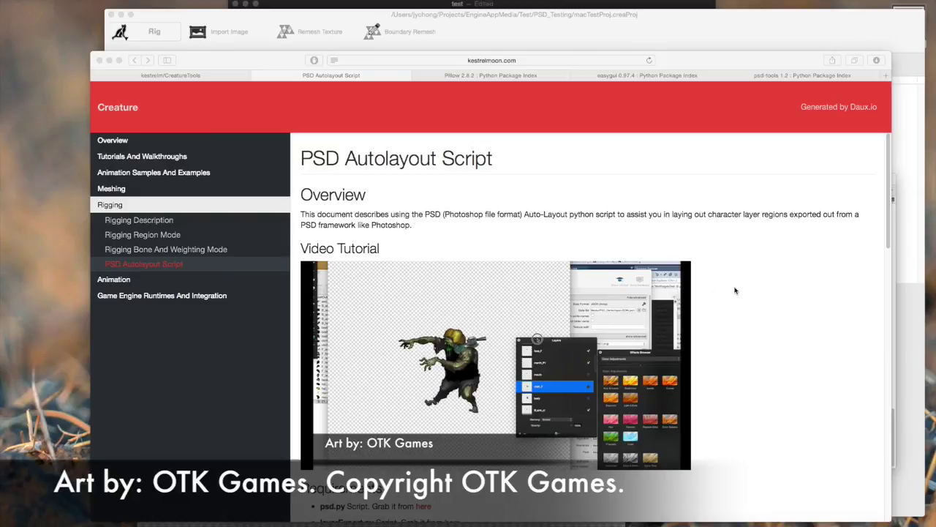
Scroll the PSD Autolayout Script docs down to the Requirements list of scripts and Python packages.
{"action": "scroll", "coordinate": [512, 358], "scroll_direction": "down", "scroll_amount": 1}
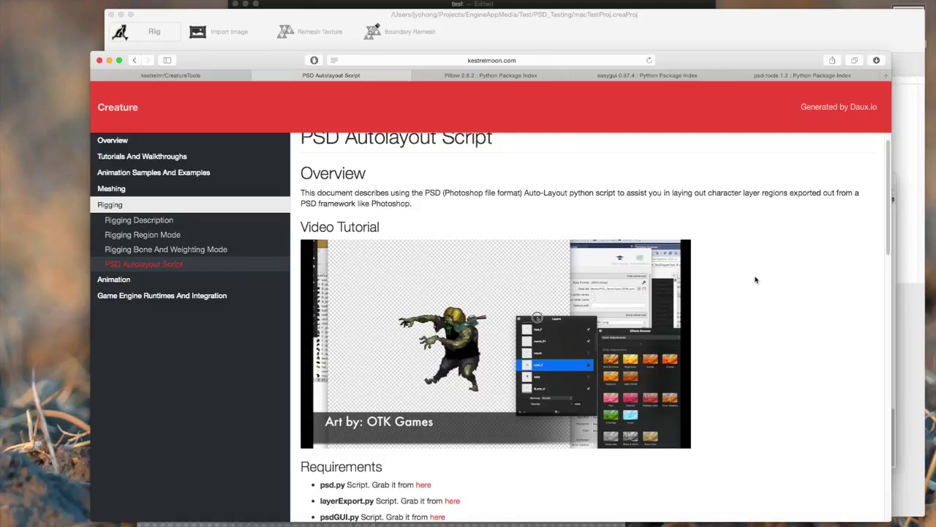
{"action": "scroll", "coordinate": [756, 279], "scroll_direction": "up", "scroll_amount": 1}
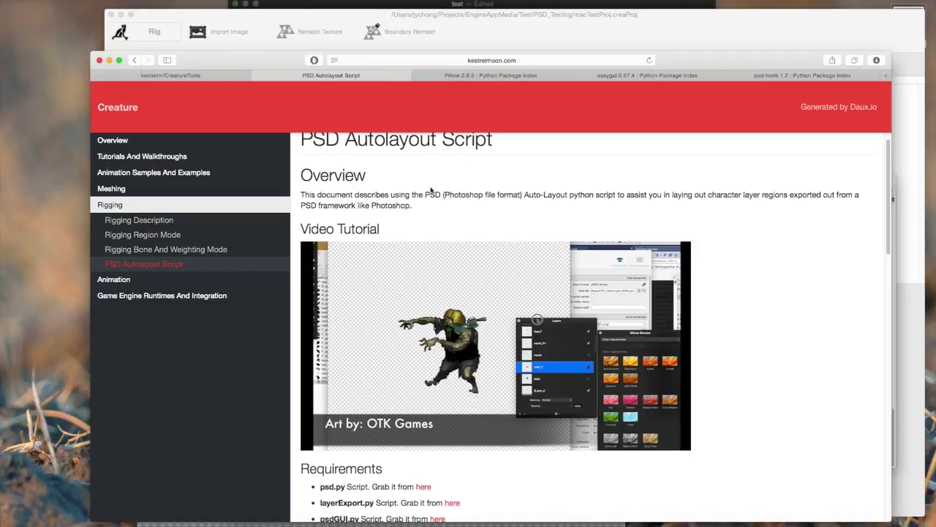
{"action": "scroll", "coordinate": [431, 202], "scroll_direction": "up", "scroll_amount": 1}
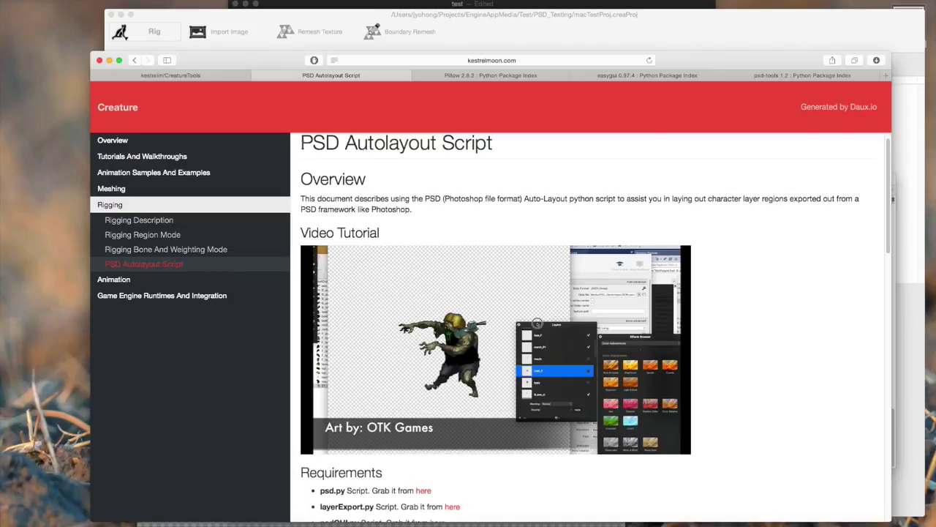
{"action": "left_click_drag", "start_coordinate": [301, 143], "coordinate": [497, 144]}
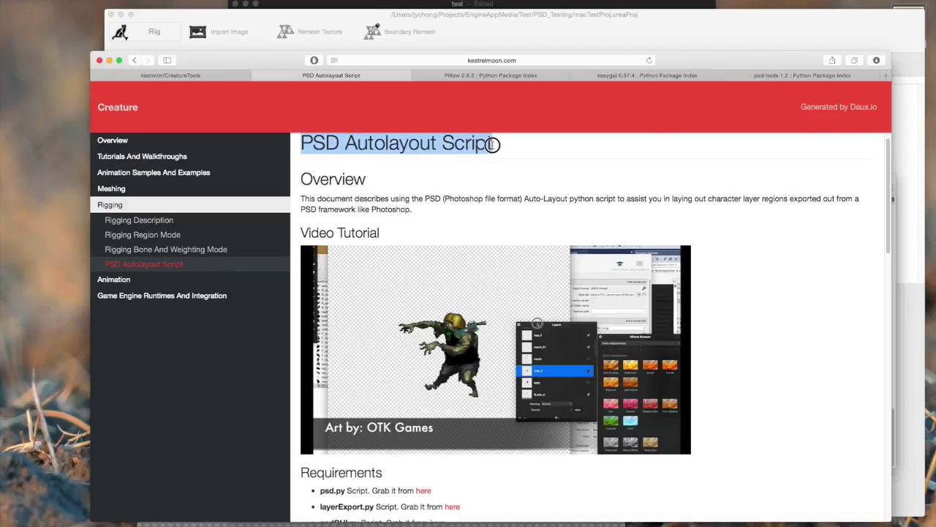
{"action": "left_click", "coordinate": [532, 192]}
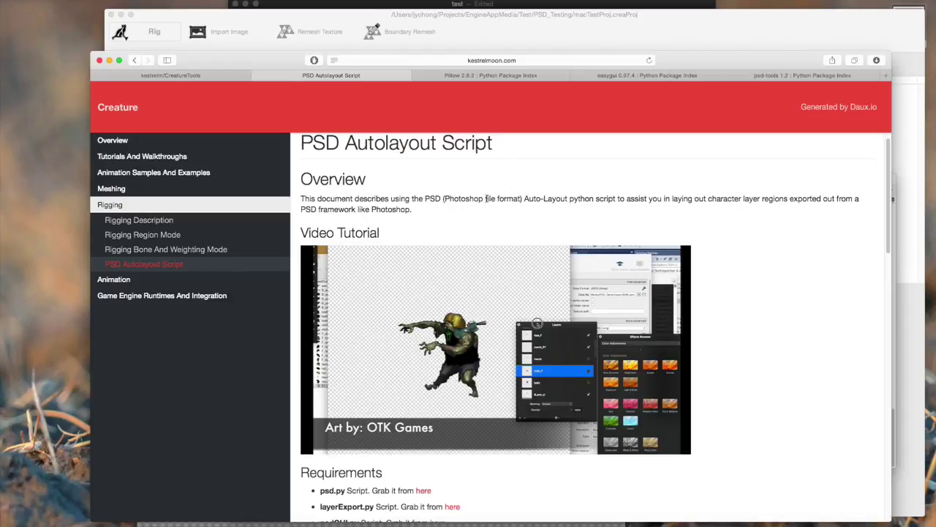
{"action": "scroll", "coordinate": [491, 196], "scroll_direction": "down", "scroll_amount": 3}
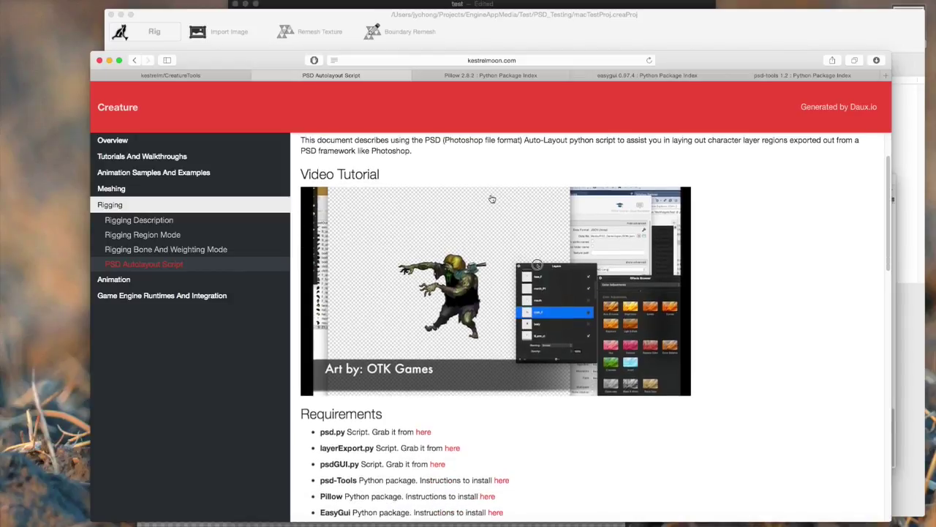
Check psd.py, layerExport.py and psdGUI.py in the CreatureTools repo, then go back to the docs.
{"action": "left_click", "coordinate": [199, 76]}
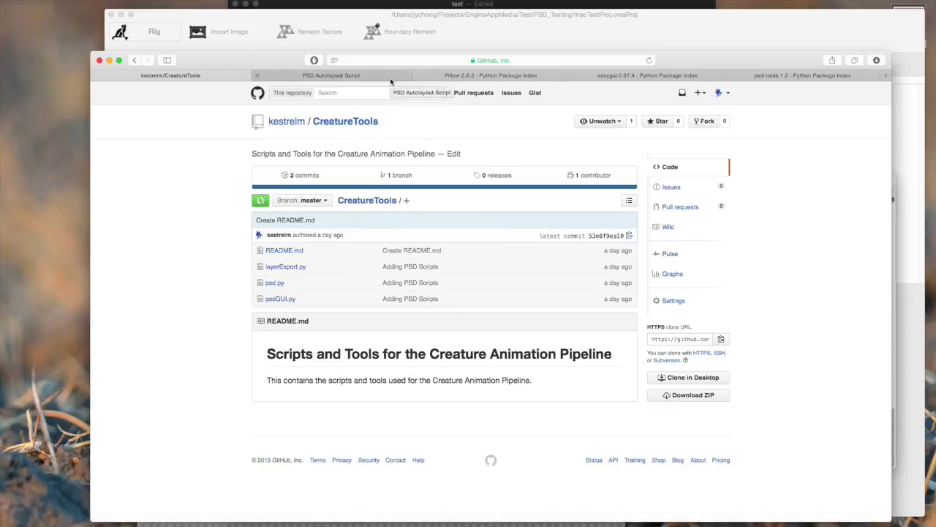
{"action": "left_click", "coordinate": [390, 78]}
{"action": "scroll", "coordinate": [585, 329], "scroll_direction": "down", "scroll_amount": 1}
{"action": "scroll", "coordinate": [536, 283], "scroll_direction": "down", "scroll_amount": 1}
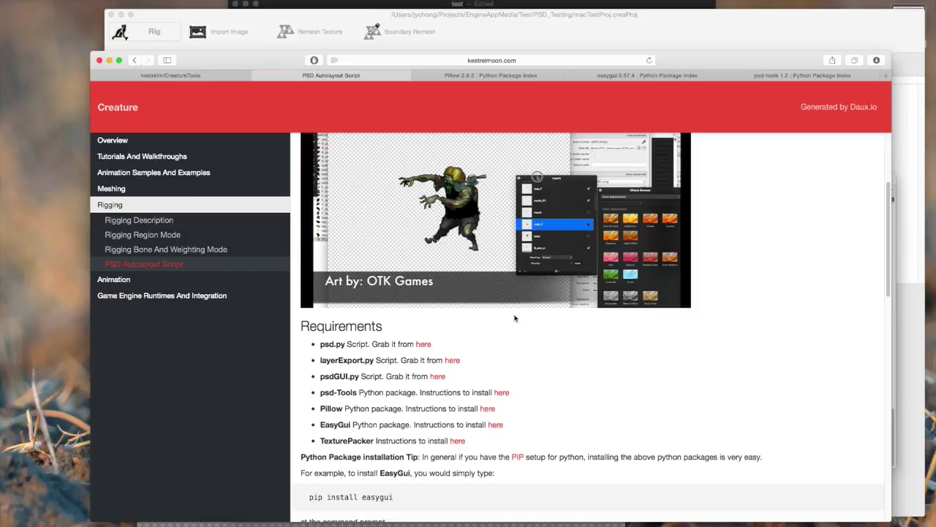
{"action": "left_click_drag", "start_coordinate": [511, 393], "coordinate": [322, 389]}
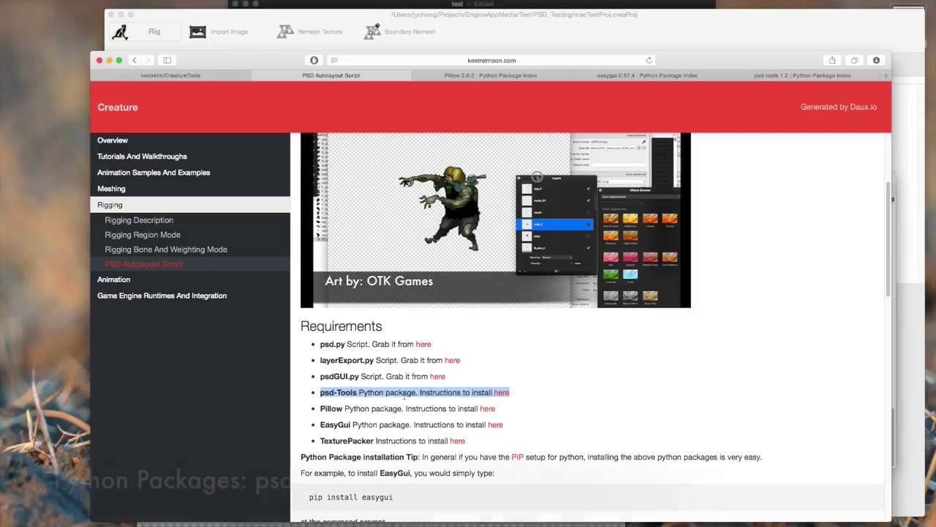
{"action": "left_click", "coordinate": [517, 403]}
{"action": "left_click_drag", "start_coordinate": [507, 410], "coordinate": [313, 407]}
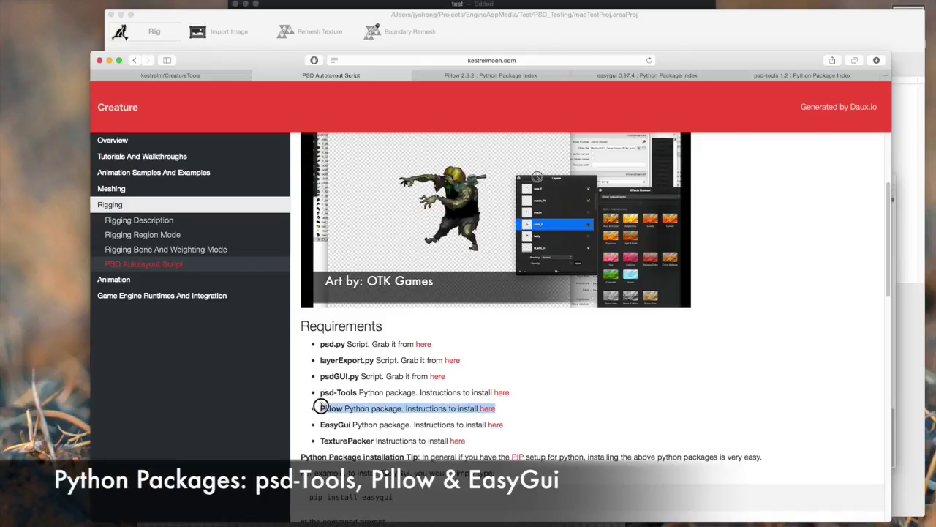
{"action": "left_click", "coordinate": [558, 423]}
{"action": "left_click_drag", "start_coordinate": [504, 424], "coordinate": [321, 421]}
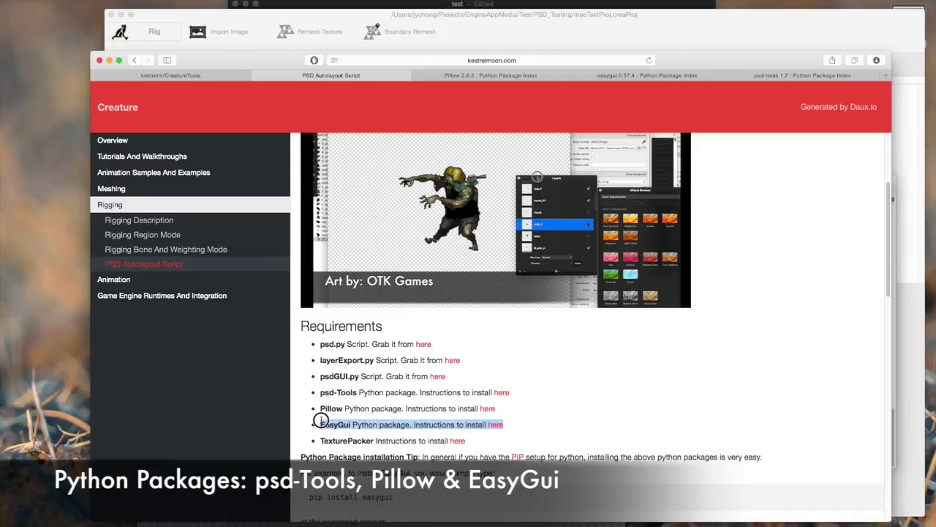
{"action": "left_click", "coordinate": [343, 416]}
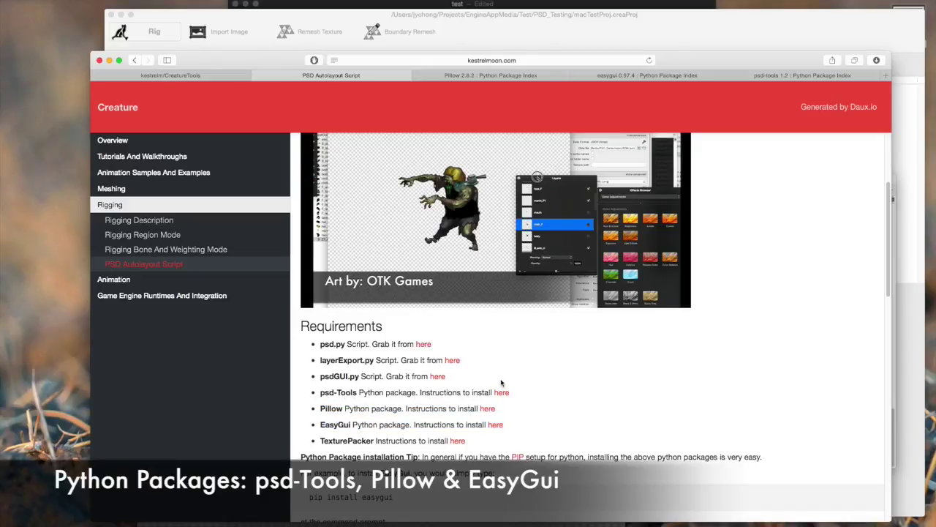
{"action": "left_click", "coordinate": [519, 76]}
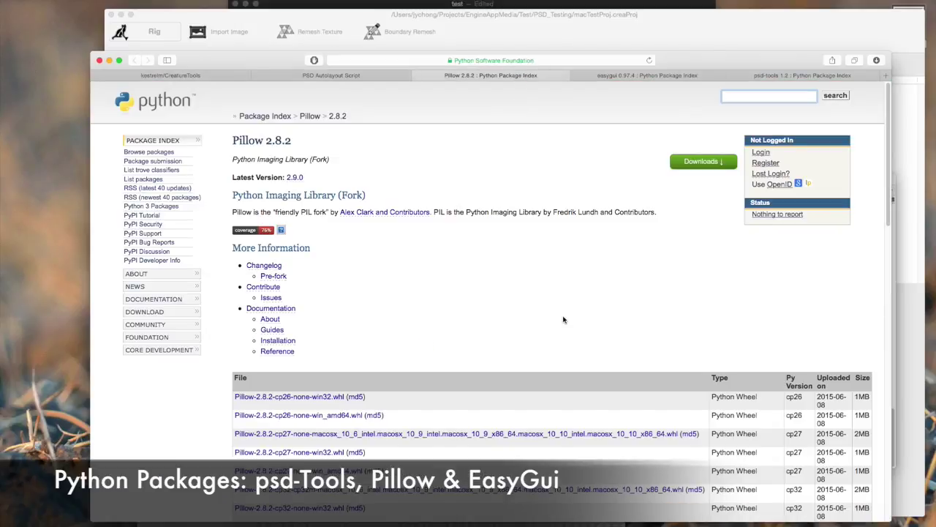
{"action": "left_click", "coordinate": [662, 75]}
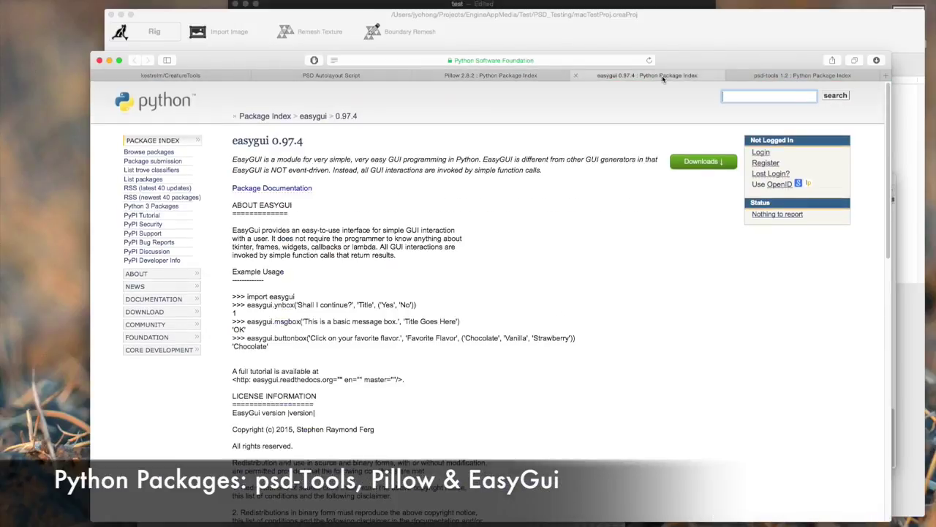
{"action": "left_click", "coordinate": [804, 76]}
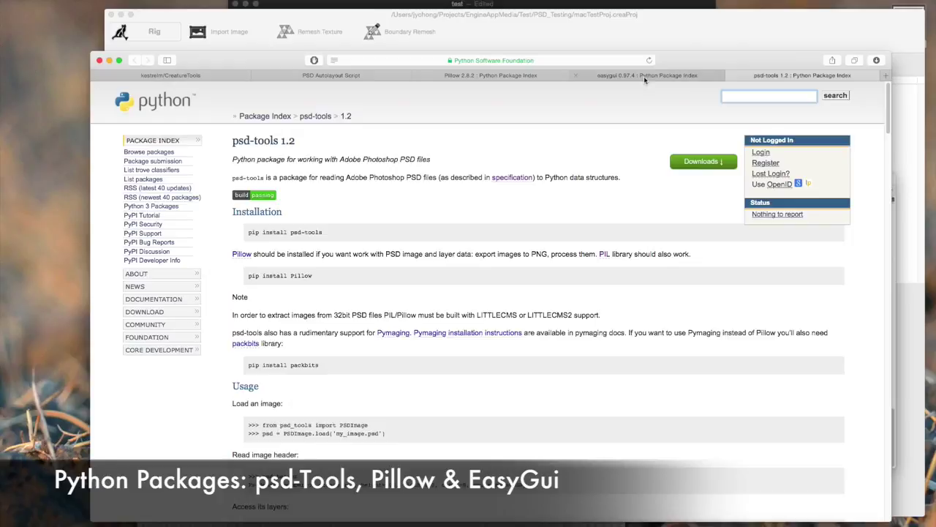
{"action": "left_click", "coordinate": [644, 76]}
{"action": "left_click", "coordinate": [498, 75]}
{"action": "left_click", "coordinate": [373, 76]}
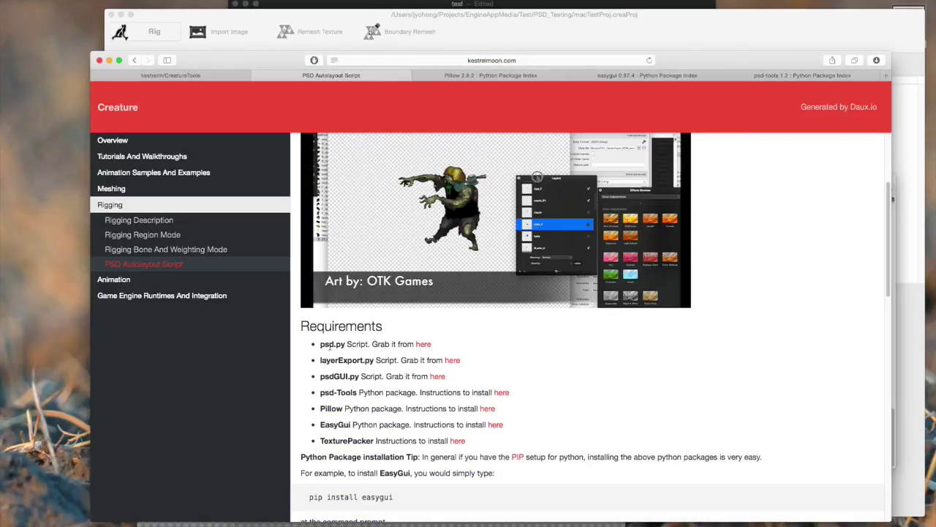
{"action": "left_click_drag", "start_coordinate": [320, 344], "coordinate": [487, 378]}
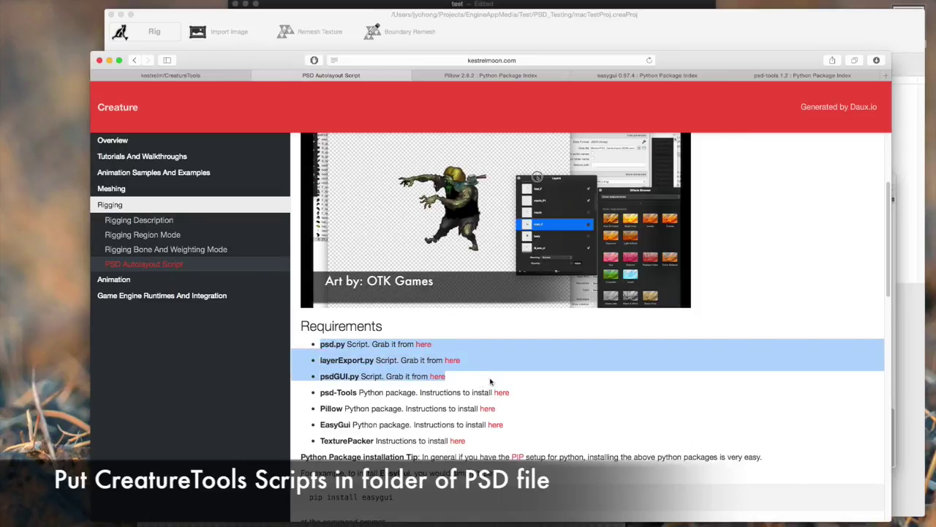
{"action": "left_click", "coordinate": [490, 381]}
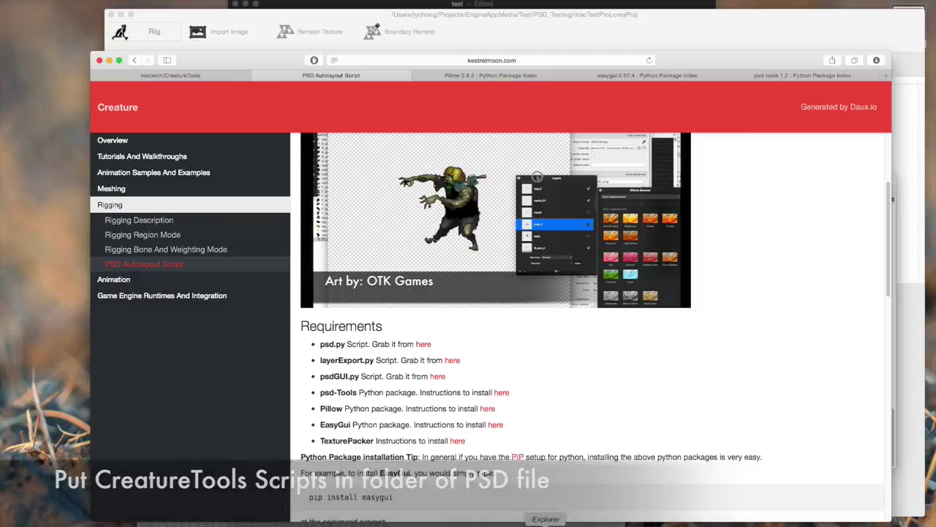
Show the zombie test.psd in Pixelmator and select the F_arm, body_F, axe, hat_F and face_F layers.
{"action": "left_click", "coordinate": [320, 524]}
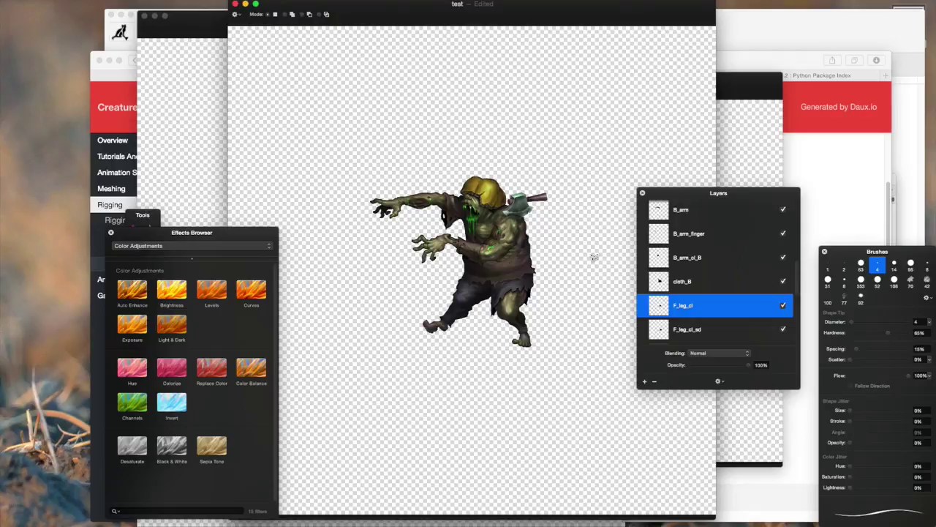
{"action": "scroll", "coordinate": [755, 255], "scroll_direction": "up", "scroll_amount": 5}
{"action": "left_click", "coordinate": [723, 210]}
{"action": "left_click", "coordinate": [707, 235]}
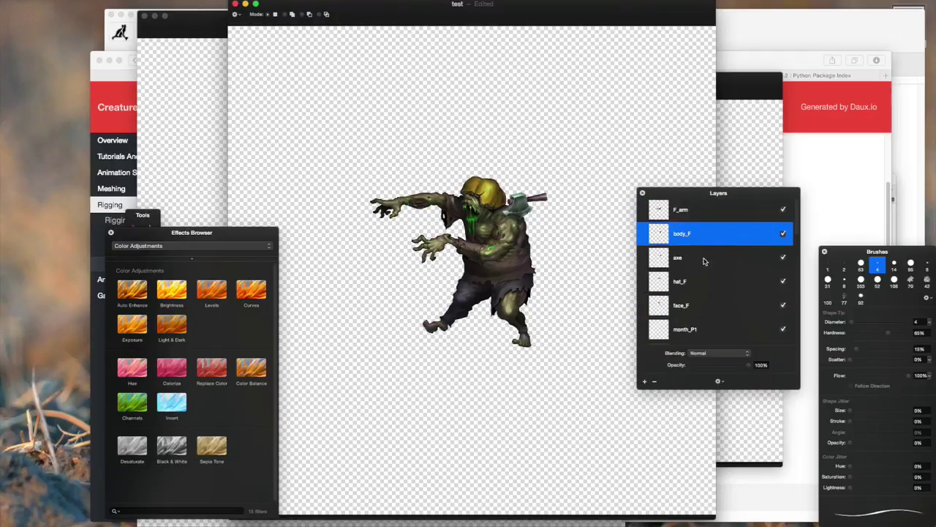
{"action": "left_click", "coordinate": [706, 281]}
{"action": "left_click", "coordinate": [707, 256]}
{"action": "left_click", "coordinate": [708, 235]}
{"action": "left_click", "coordinate": [713, 211]}
{"action": "left_click", "coordinate": [708, 282]}
{"action": "left_click", "coordinate": [710, 307]}
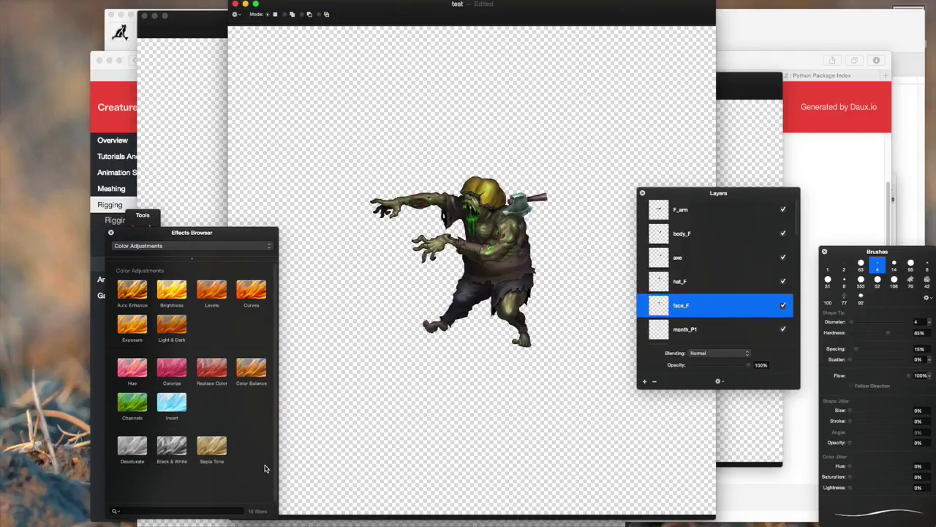
{"action": "left_click", "coordinate": [94, 524]}
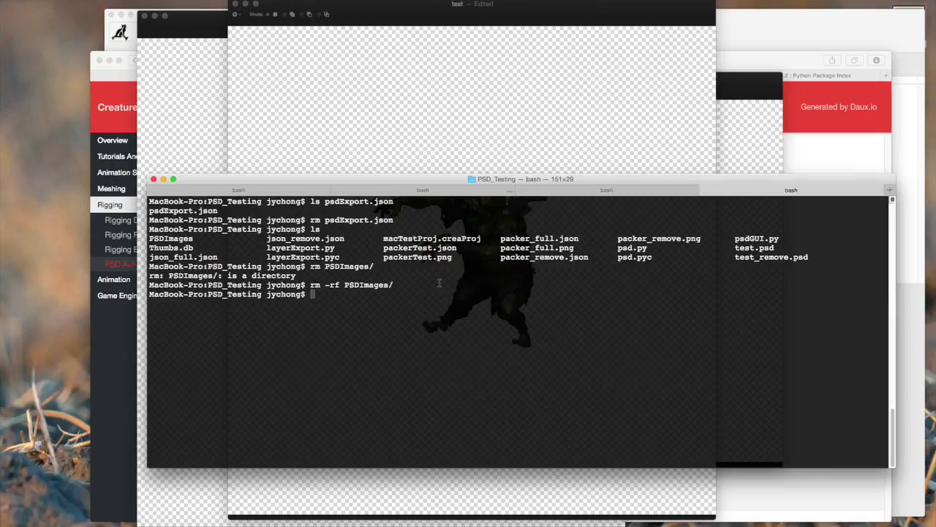
Clear the terminal and run 'python psdGUI.py' in the PSD_Testing folder.
{"action": "type", "text": "clear"}
{"action": "key", "text": "Return"}
{"action": "type", "text": "p"}
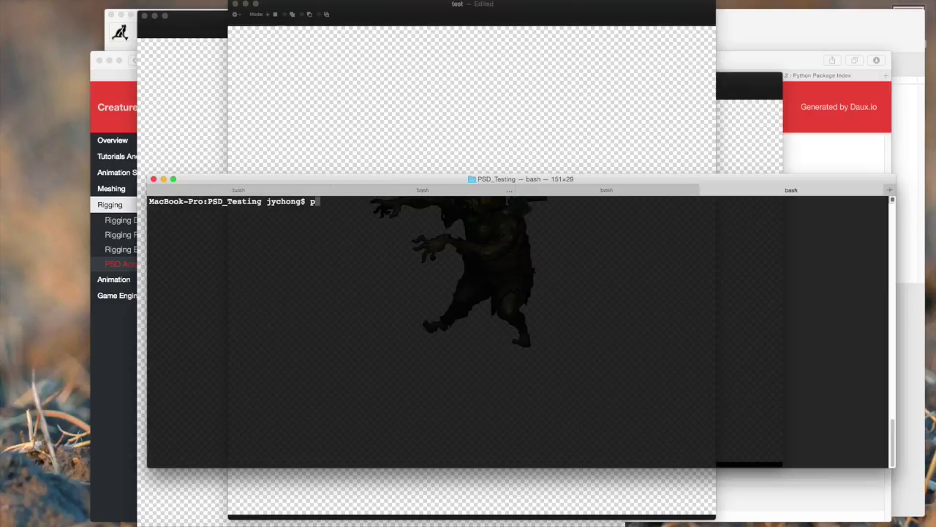
{"action": "type", "text": "ython psdGUI"}
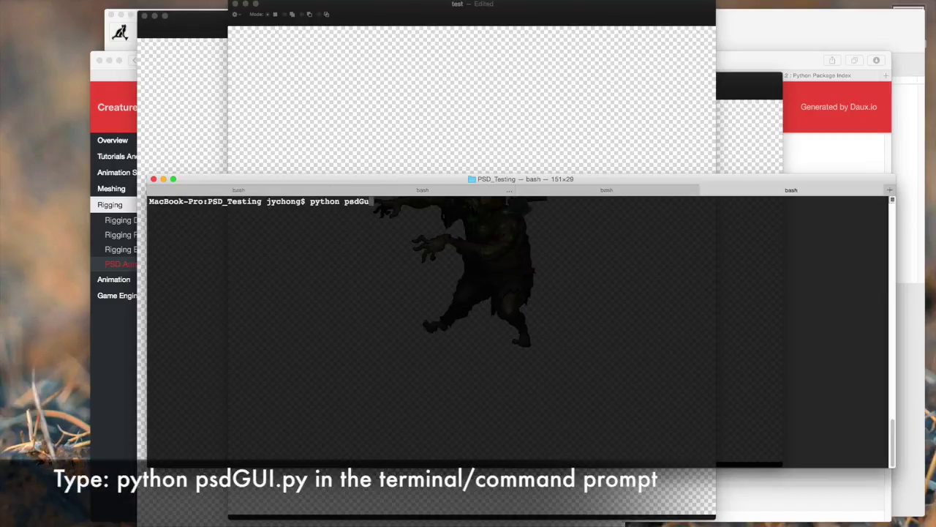
{"action": "key", "text": "BackSpace"}
{"action": "key", "text": "BackSpace"}
{"action": "key", "text": "BackSpace"}
{"action": "key", "text": "BackSpace"}
{"action": "type", "text": "d"}
{"action": "key", "text": "Tab"}
{"action": "key", "text": "Tab"}
{"action": "type", "text": "Gu"}
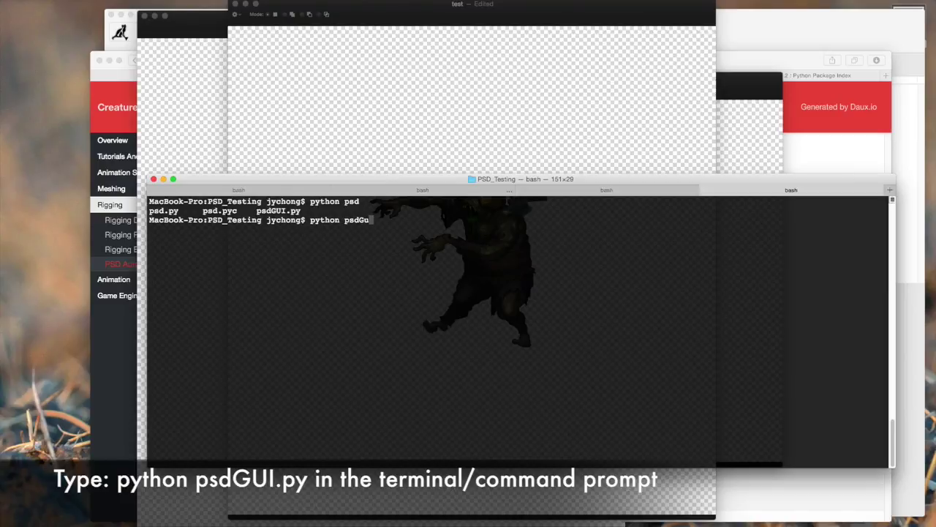
{"action": "key", "text": "BackSpace"}
{"action": "type", "text": "UI.py"}
{"action": "key", "text": "Return"}
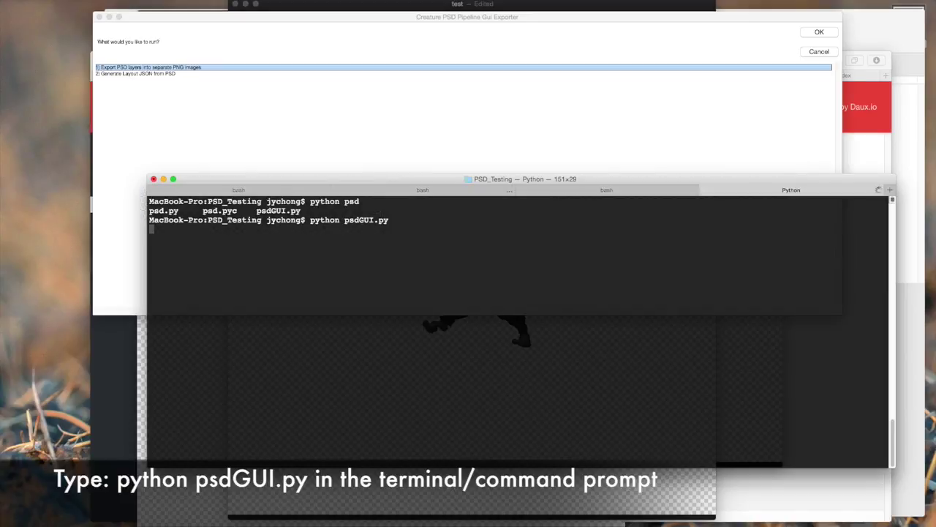
Choose exporting PSD layers as separate PNGs and pick test.psd as the source.
{"action": "left_click", "coordinate": [532, 35]}
{"action": "left_click_drag", "start_coordinate": [546, 23], "coordinate": [579, 72]}
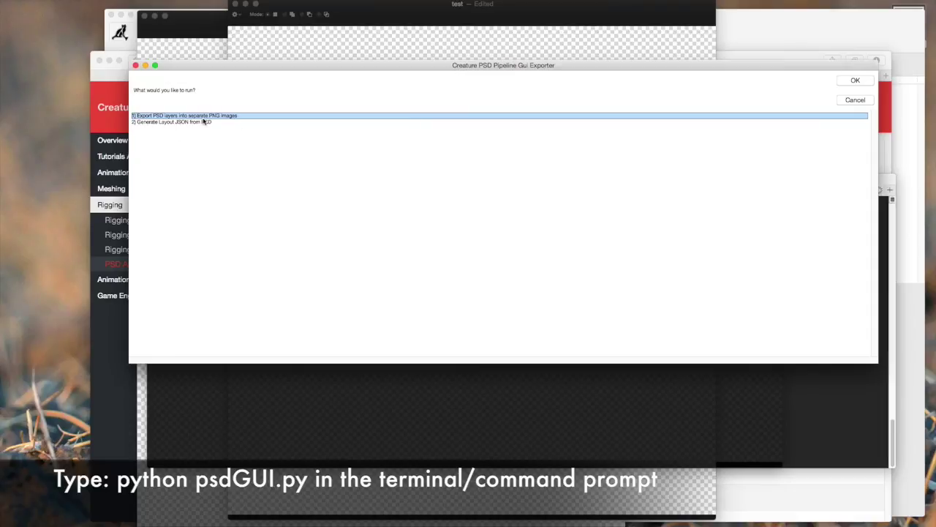
{"action": "left_click", "coordinate": [857, 81]}
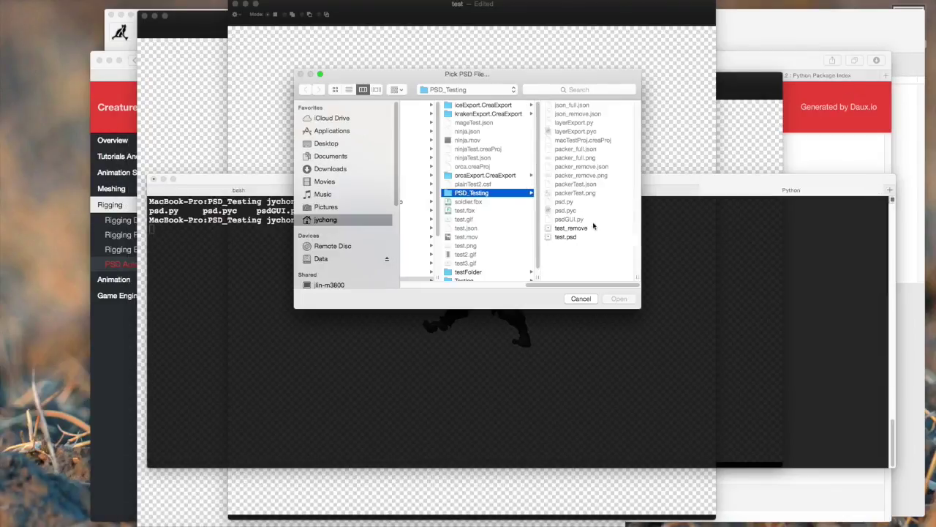
{"action": "left_click", "coordinate": [567, 236]}
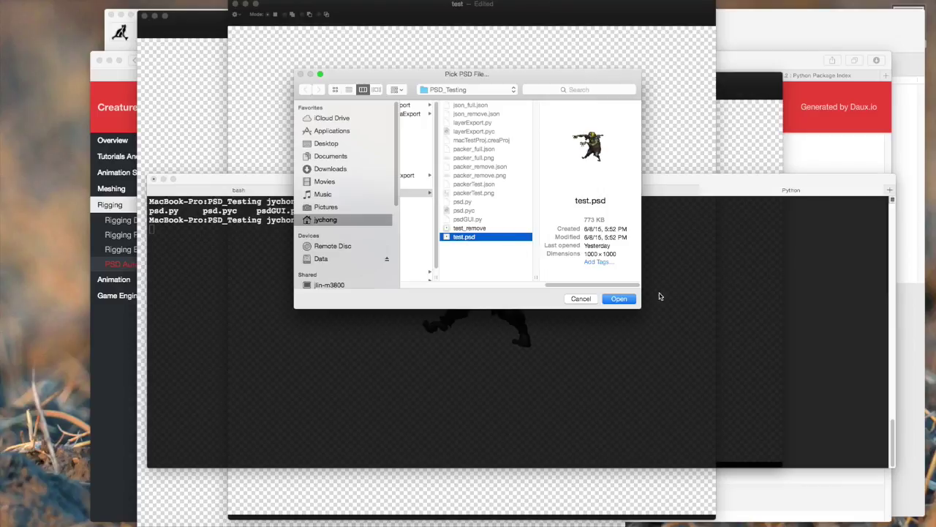
{"action": "left_click", "coordinate": [619, 299]}
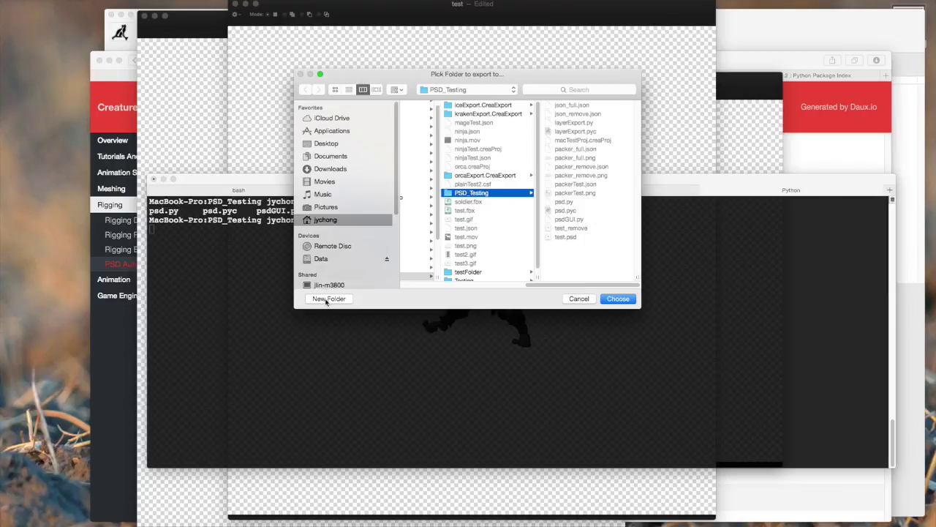
Create a new PSDImages folder and export the layer PNGs into it.
{"action": "left_click", "coordinate": [329, 298]}
{"action": "type", "text": "PSDImages"}
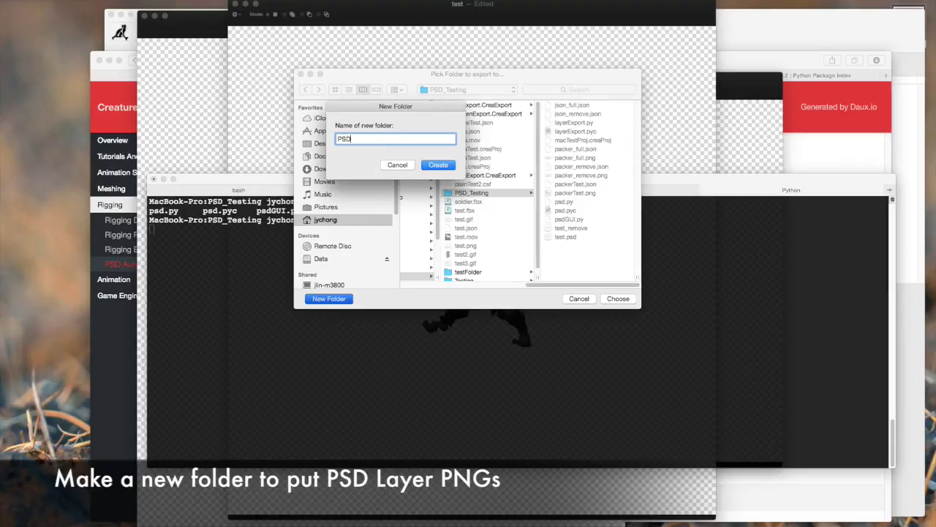
{"action": "left_click", "coordinate": [440, 167]}
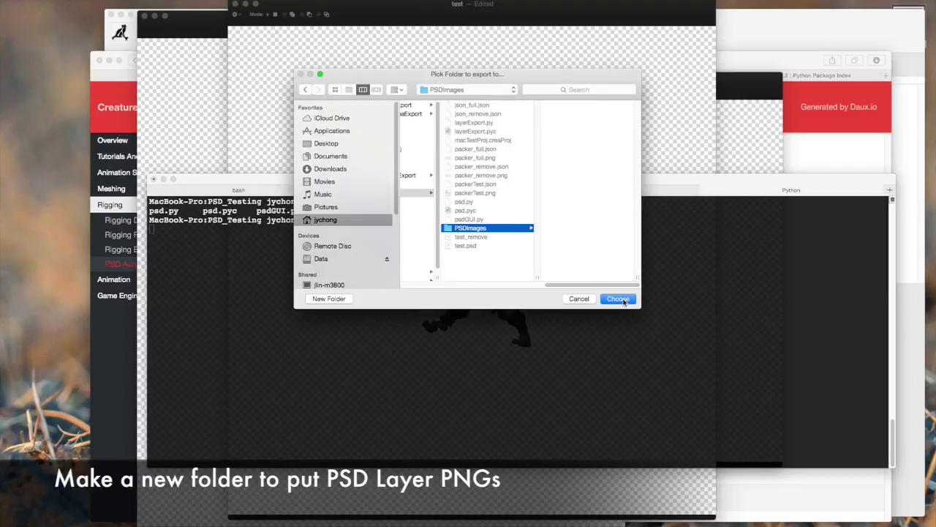
{"action": "left_click", "coordinate": [618, 299]}
List PSDImages to confirm the layer PNGs, then rerun 'python psdGUI.py'.
{"action": "type", "text": "ls"}
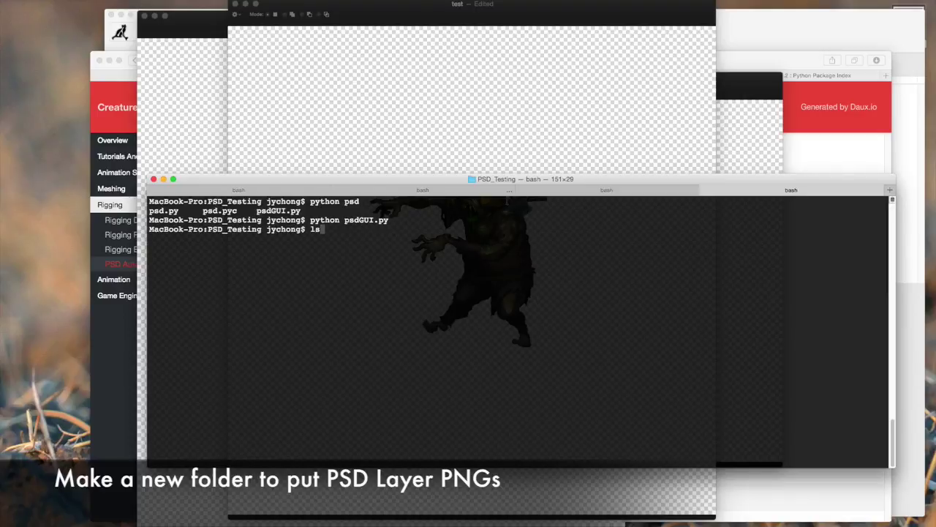
{"action": "type", "text": " PSD"}
{"action": "key", "text": "Tab"}
{"action": "key", "text": "Return"}
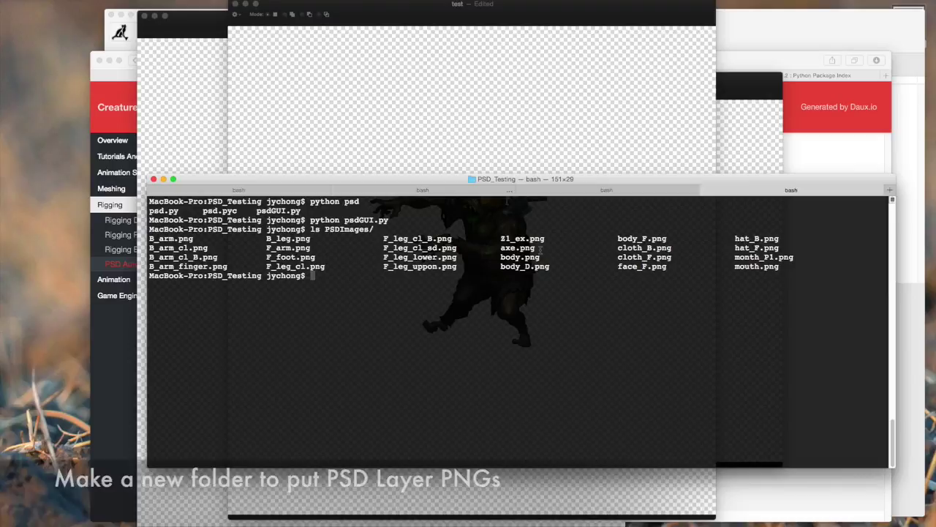
{"action": "key", "text": "Up"}
{"action": "key", "text": "Up"}
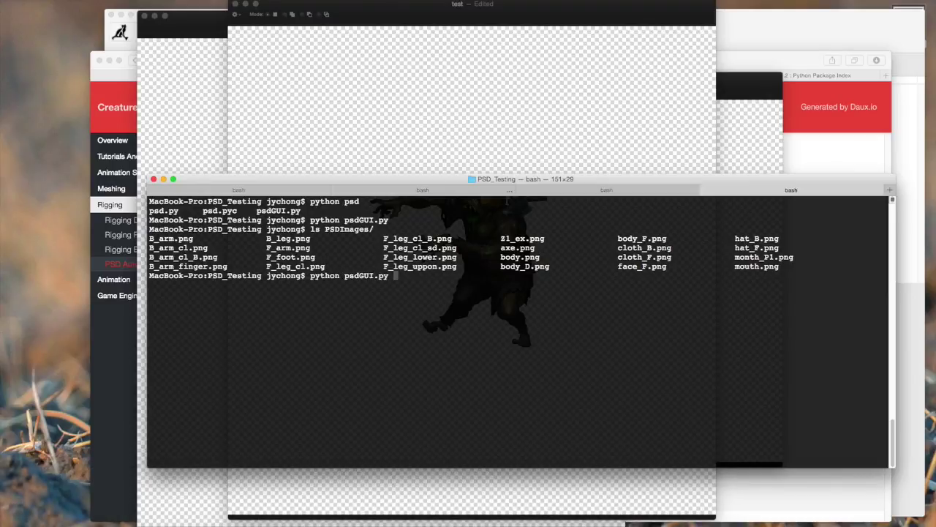
{"action": "key", "text": "Return"}
Choose '2) Generate Layout JSON from PSD' for test.psd and save the output as psdExport.json.
{"action": "left_click", "coordinate": [500, 30]}
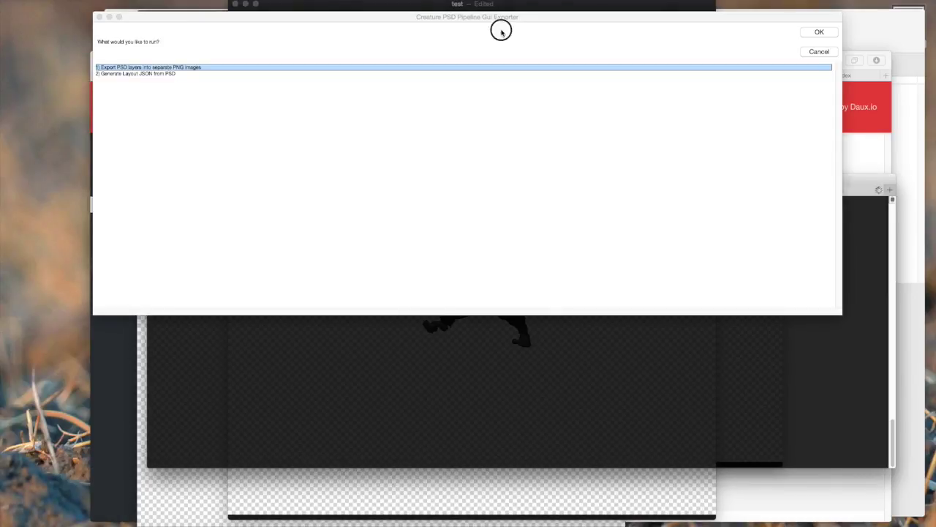
{"action": "left_click", "coordinate": [134, 73]}
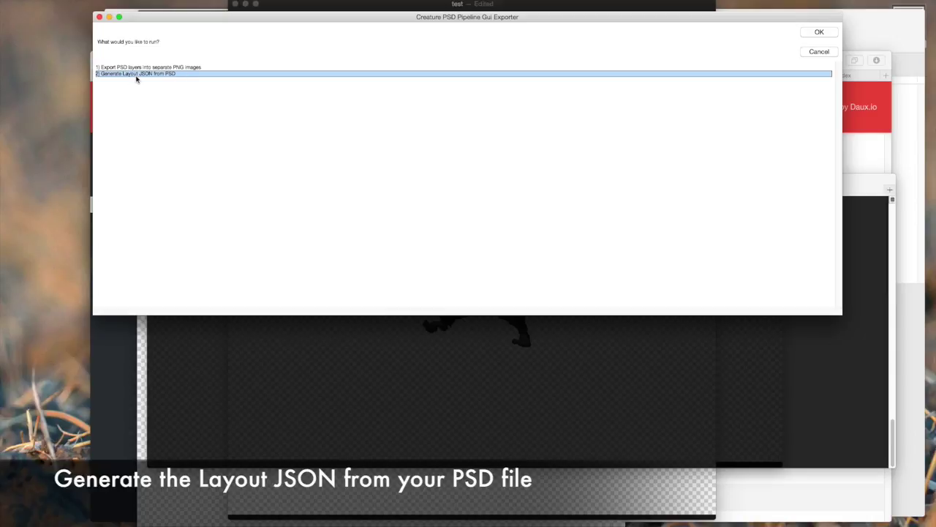
{"action": "left_click", "coordinate": [825, 33]}
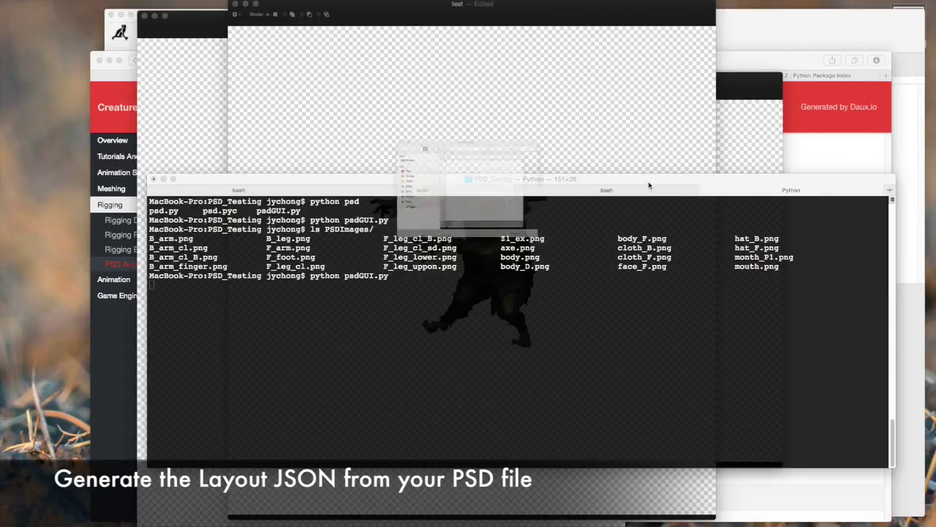
{"action": "left_click", "coordinate": [571, 246]}
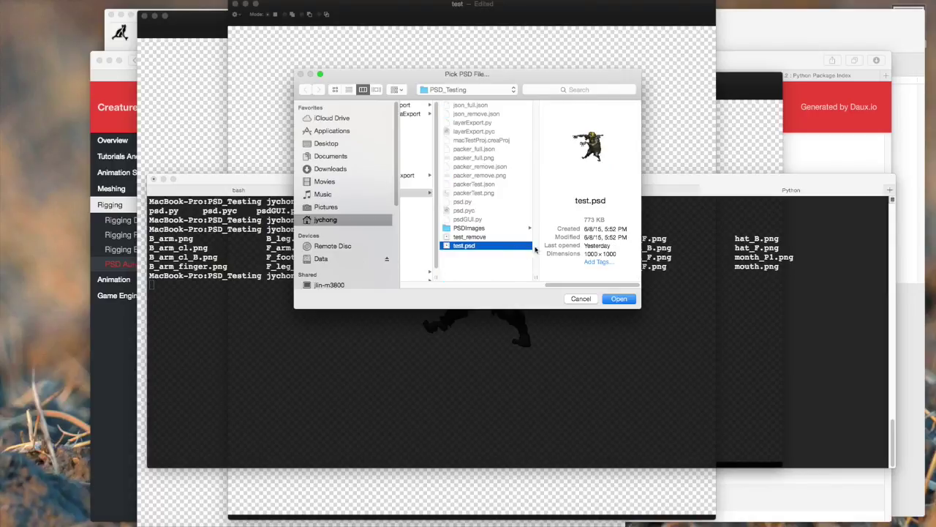
{"action": "left_click", "coordinate": [619, 300]}
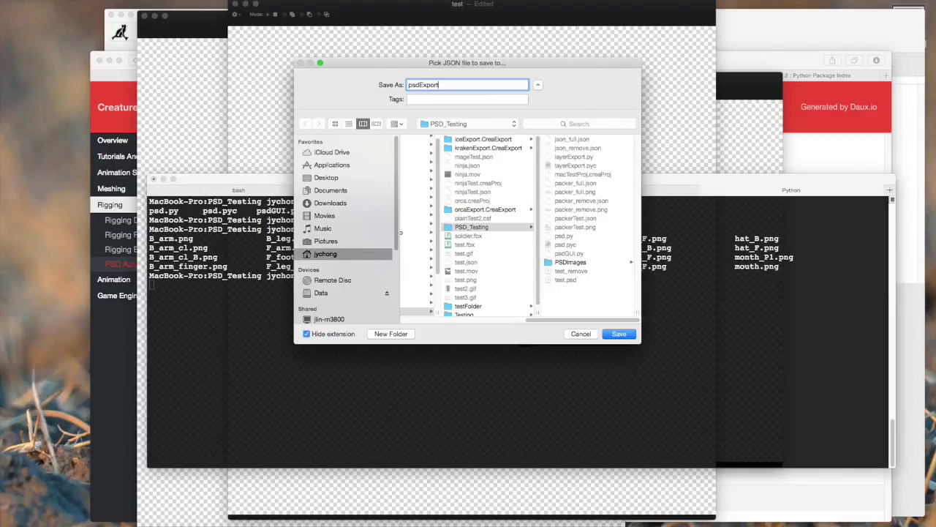
{"action": "type", "text": ".json"}
{"action": "key", "text": "Return"}
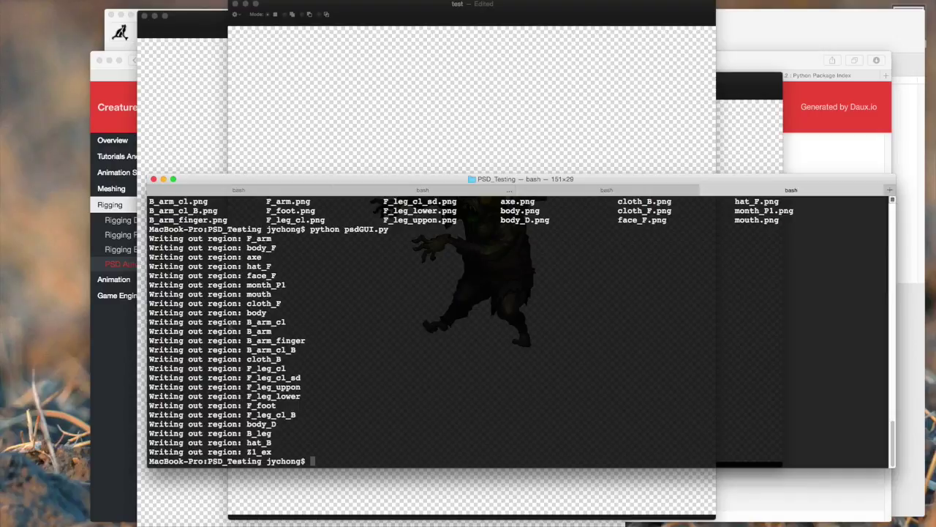
Highlight the written-out regions output, then run 'ls psdExport.json' to confirm the file exists.
{"action": "left_click_drag", "start_coordinate": [278, 443], "coordinate": [139, 237]}
{"action": "type", "text": "ls psdEx"}
{"action": "key", "text": "Tab"}
{"action": "key", "text": "Return"}
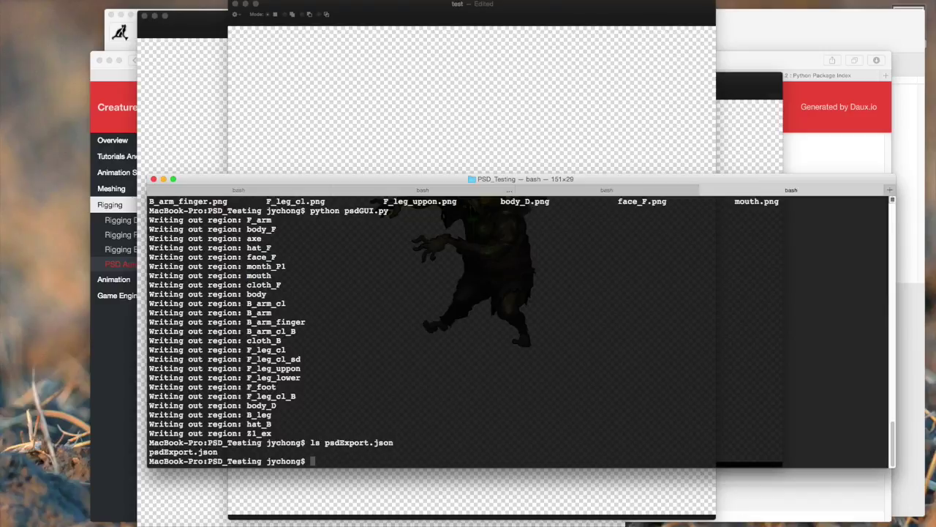
Bring the macTestProj Creature project forward and show the Import Image choices.
{"action": "left_click", "coordinate": [715, 523]}
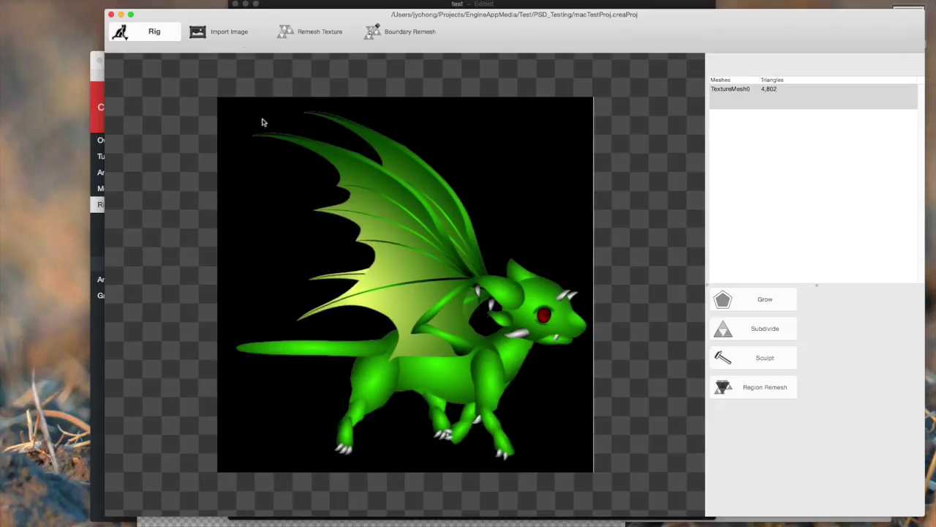
{"action": "left_click", "coordinate": [233, 33]}
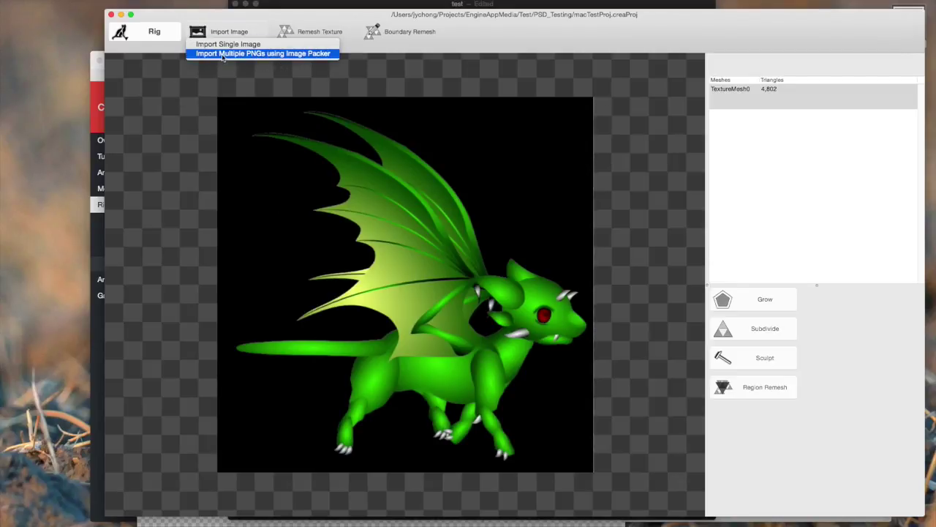
Pack all PSDImages PNGs, from axe.png onward, into a 1024 atlas with Import Multiple PNGs.
{"action": "left_click", "coordinate": [304, 58]}
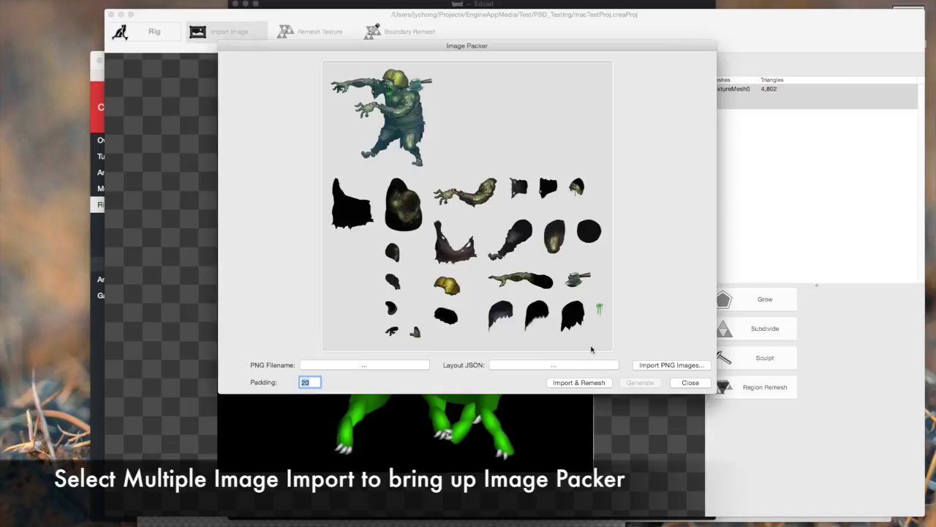
{"action": "left_click", "coordinate": [670, 366]}
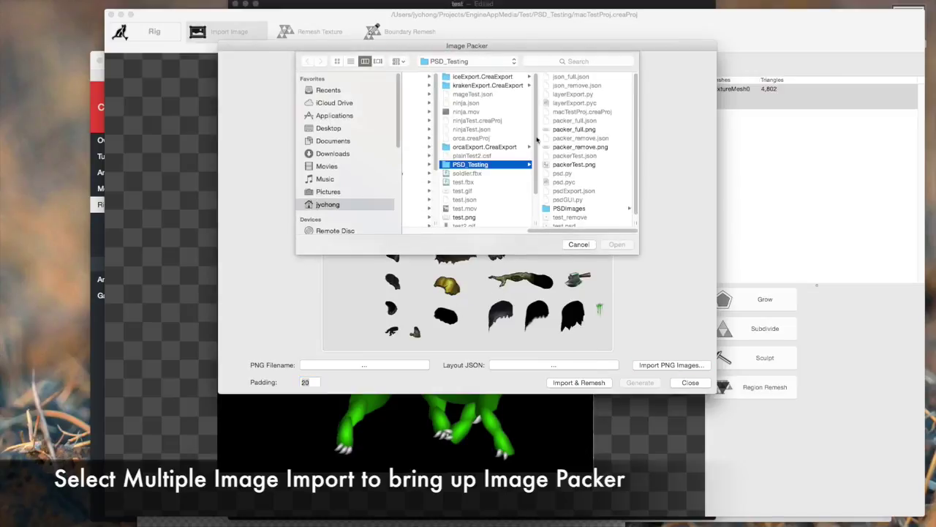
{"action": "left_click", "coordinate": [591, 208]}
{"action": "left_click", "coordinate": [564, 76]}
{"action": "scroll", "coordinate": [479, 219], "scroll_direction": "down", "scroll_amount": 3}
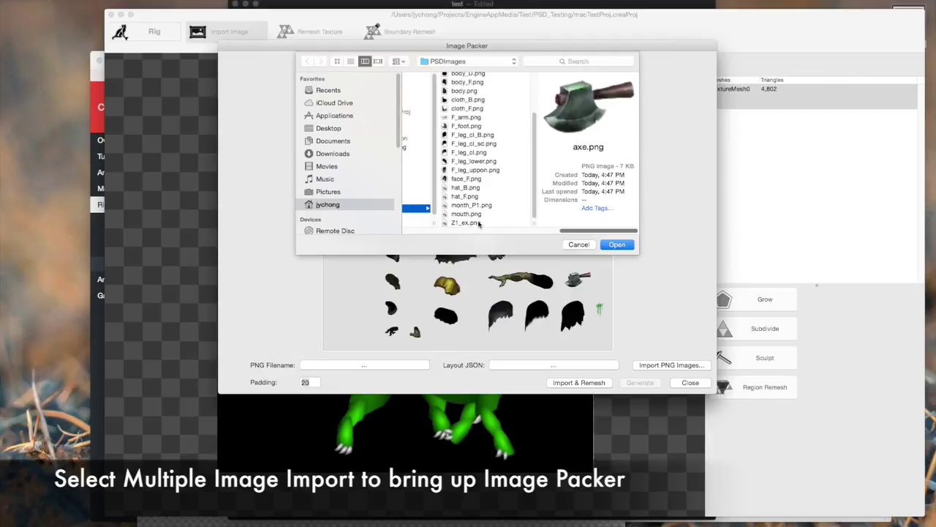
{"action": "left_click", "coordinate": [479, 223], "text": "shift"}
{"action": "key", "text": "Return"}
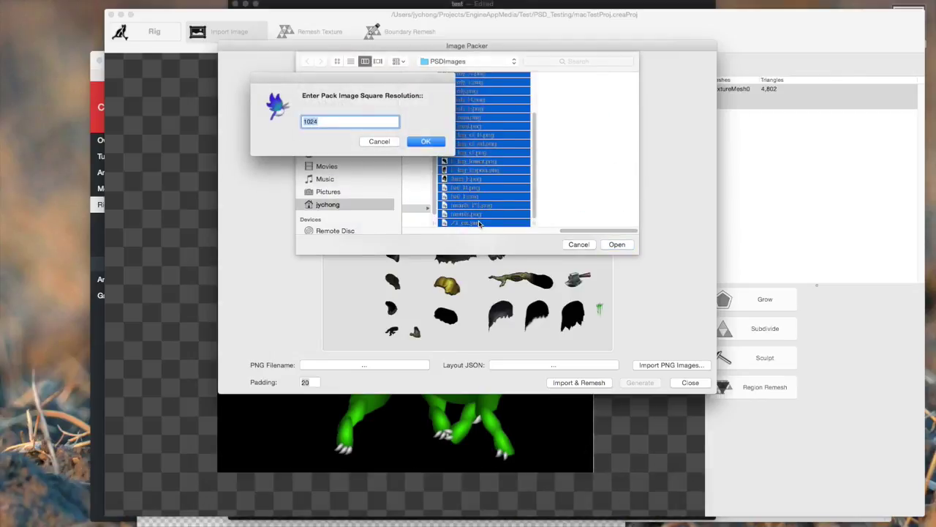
{"action": "key", "text": "Return"}
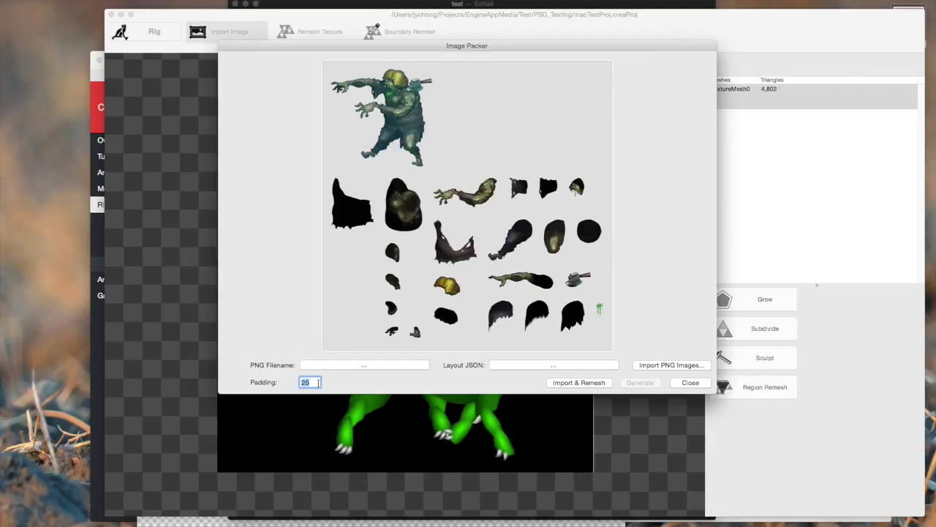
Import the layer PNGs axe.png through Z1_ex.png into the Image Packer and accept the resolution.
{"action": "left_click", "coordinate": [643, 366]}
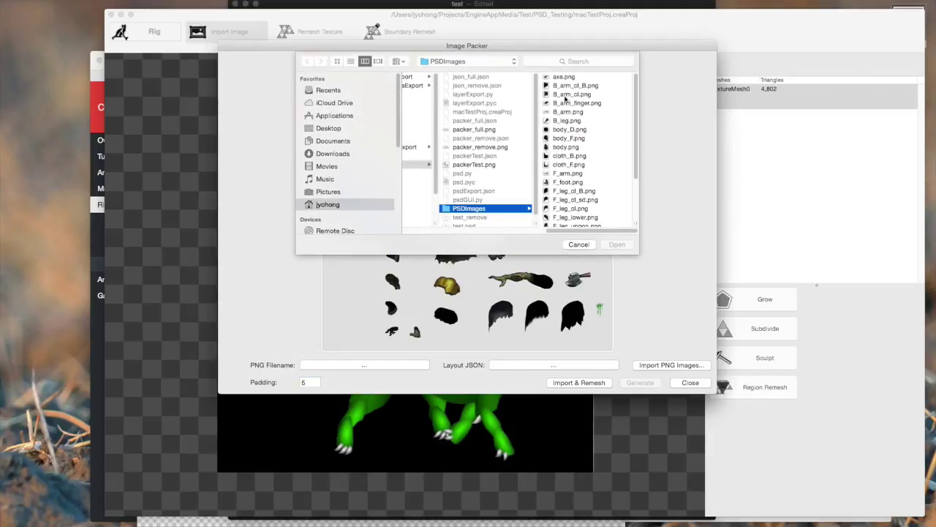
{"action": "left_click", "coordinate": [573, 78]}
{"action": "scroll", "coordinate": [483, 176], "scroll_direction": "down", "scroll_amount": 5}
{"action": "left_click", "coordinate": [473, 222], "text": "shift"}
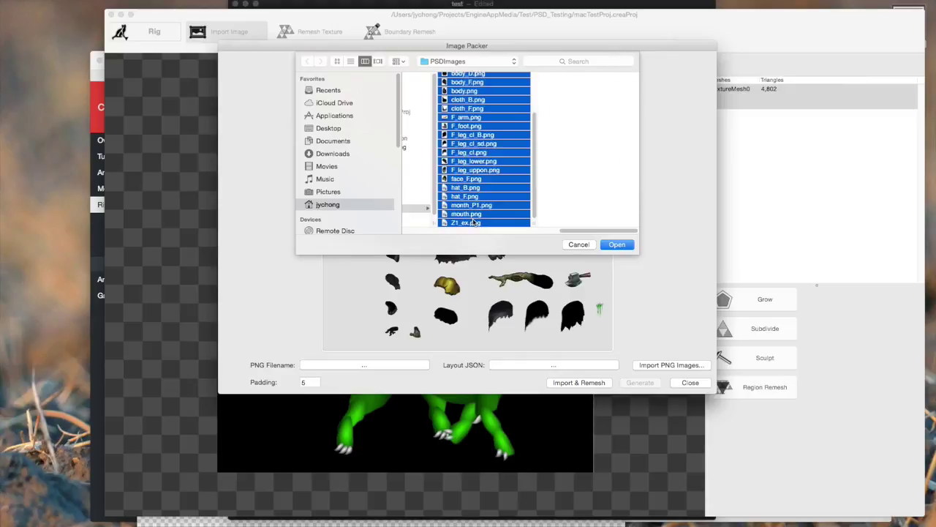
{"action": "key", "text": "Return"}
{"action": "left_click", "coordinate": [425, 140]}
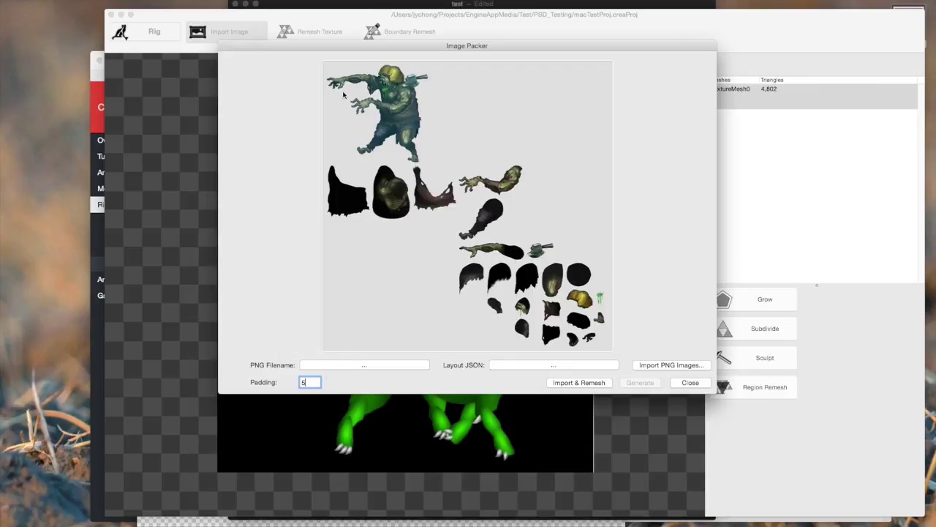
Set padding to 20 and repack the same PSDImages PNGs, accepting the pack resolution.
{"action": "type", "text": "20"}
{"action": "left_click", "coordinate": [701, 366]}
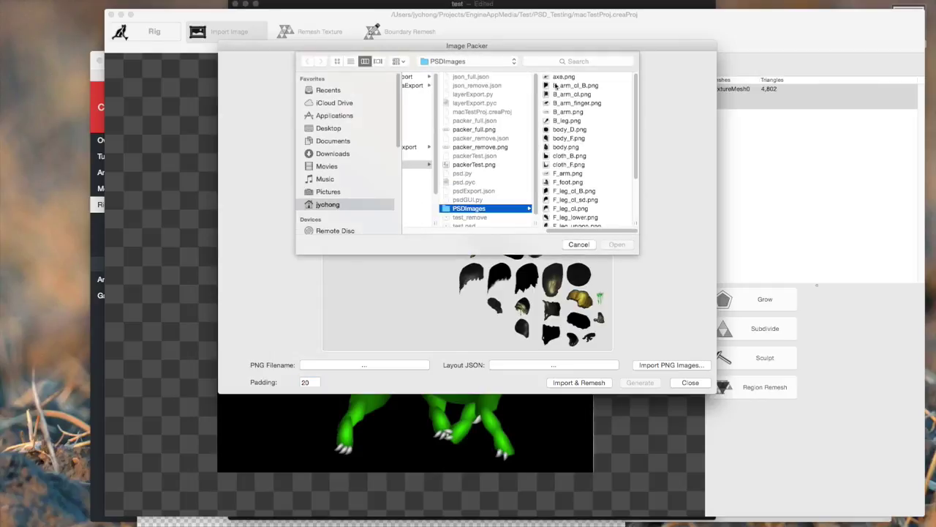
{"action": "left_click", "coordinate": [559, 76]}
{"action": "scroll", "coordinate": [512, 146], "scroll_direction": "down", "scroll_amount": 3}
{"action": "left_click", "coordinate": [481, 222], "text": "shift"}
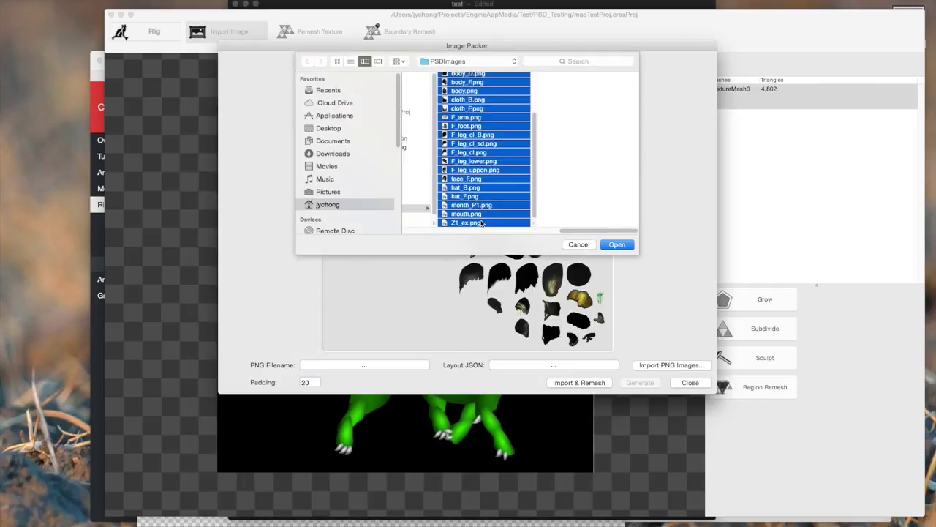
{"action": "left_click", "coordinate": [617, 244]}
{"action": "left_click", "coordinate": [426, 142]}
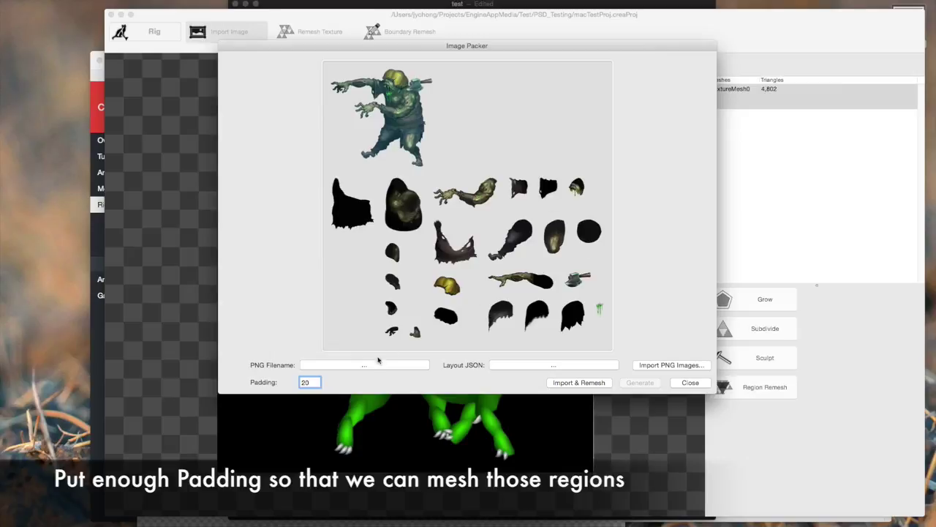
{"action": "left_click_drag", "start_coordinate": [316, 381], "coordinate": [299, 382]}
{"action": "type", "text": "20"}
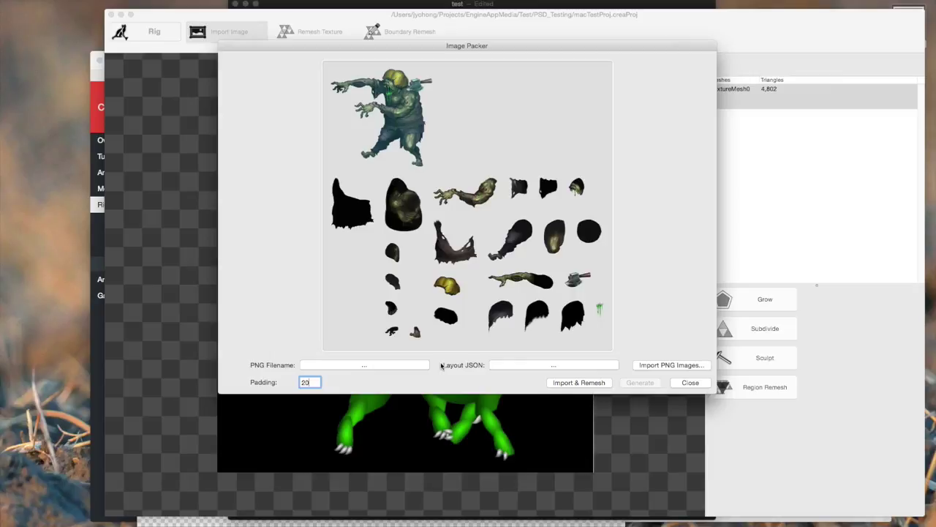
{"action": "key", "text": "super+a"}
{"action": "left_click", "coordinate": [565, 387]}
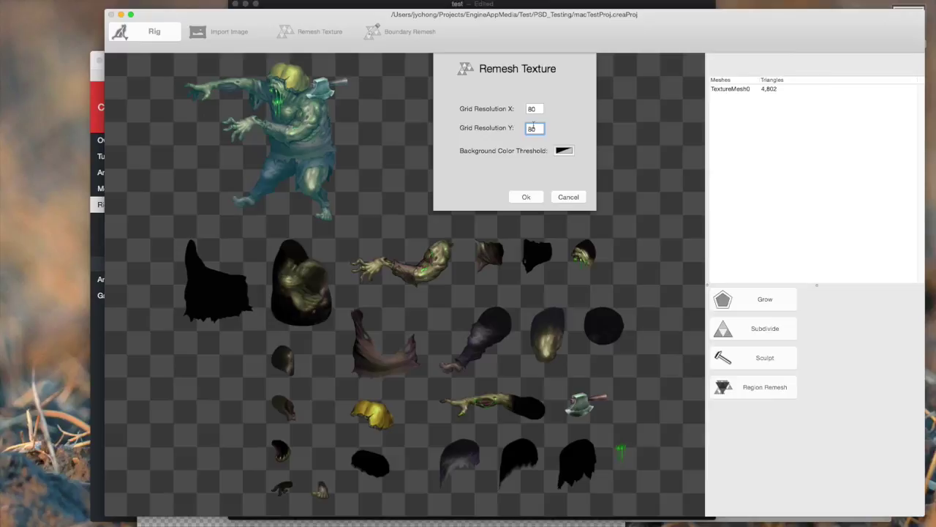
{"action": "left_click", "coordinate": [526, 197]}
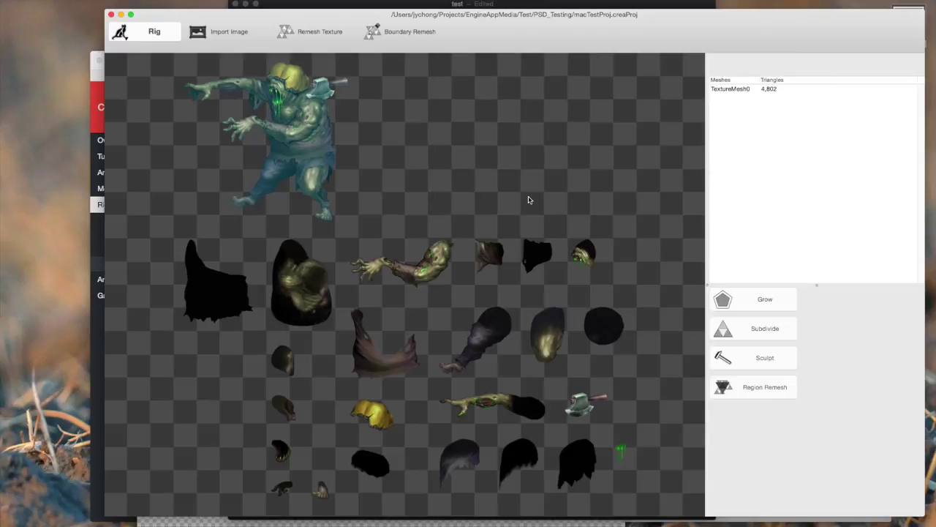
{"action": "scroll", "coordinate": [721, 167], "scroll_direction": "down", "scroll_amount": 3}
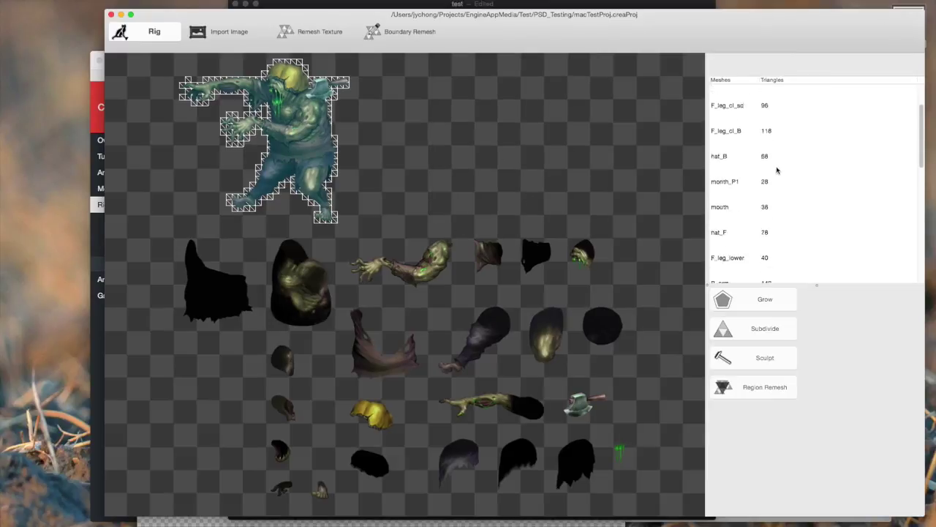
{"action": "scroll", "coordinate": [721, 168], "scroll_direction": "up", "scroll_amount": 3}
{"action": "left_click", "coordinate": [724, 139]}
{"action": "left_click", "coordinate": [729, 114]}
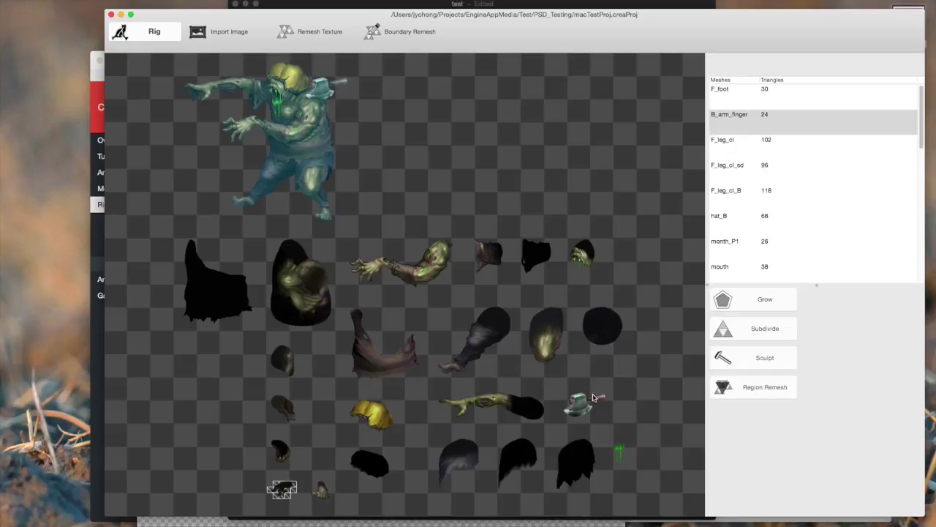
{"action": "left_click", "coordinate": [606, 333]}
{"action": "left_click", "coordinate": [597, 411]}
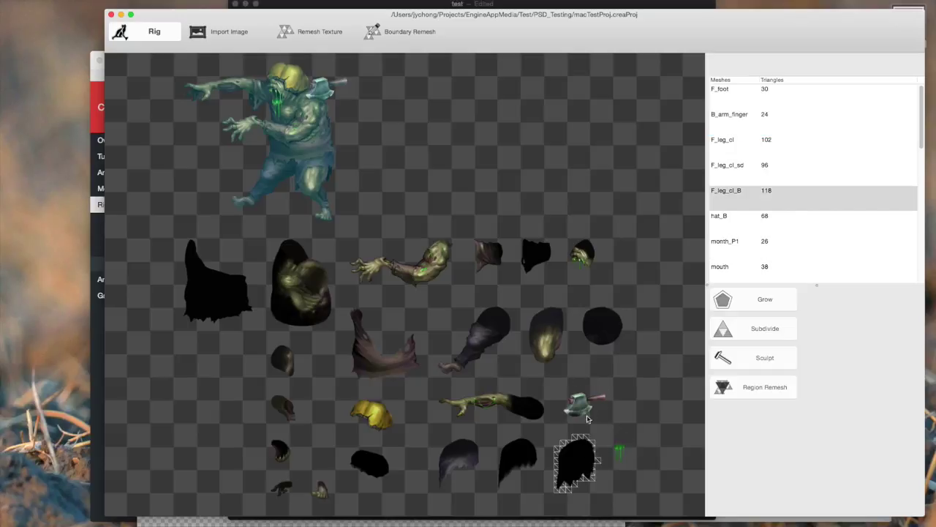
{"action": "left_click", "coordinate": [550, 331]}
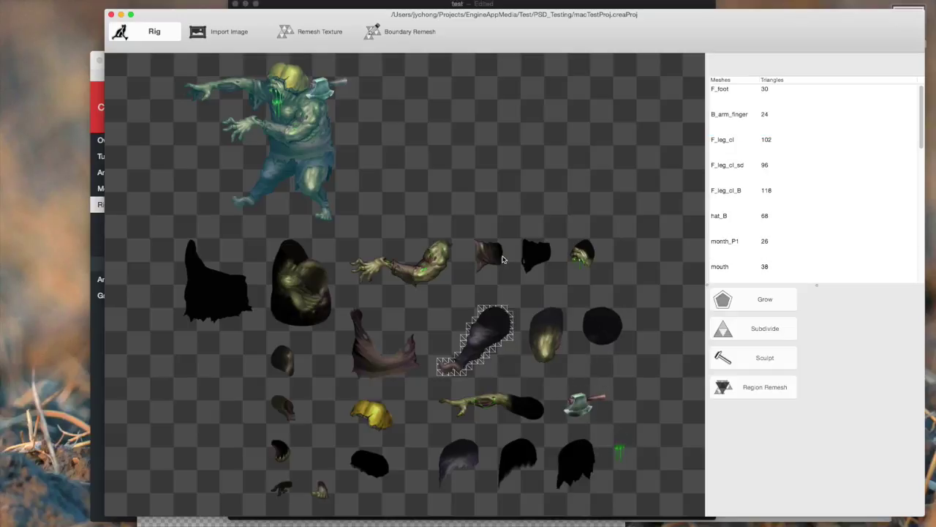
{"action": "left_click", "coordinate": [755, 220]}
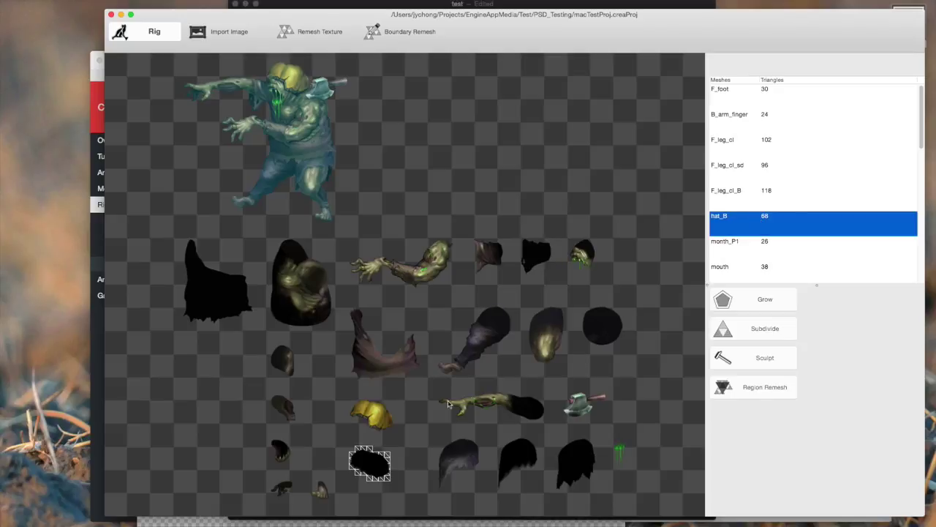
{"action": "left_click", "coordinate": [577, 404]}
{"action": "scroll", "coordinate": [820, 182], "scroll_direction": "down", "scroll_amount": 5}
{"action": "scroll", "coordinate": [820, 181], "scroll_direction": "up", "scroll_amount": 5}
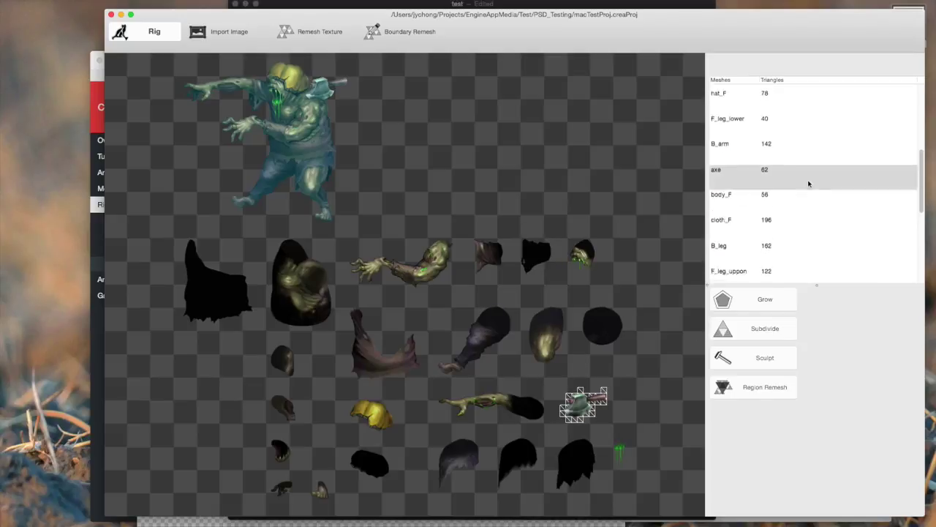
{"action": "left_click", "coordinate": [725, 212]}
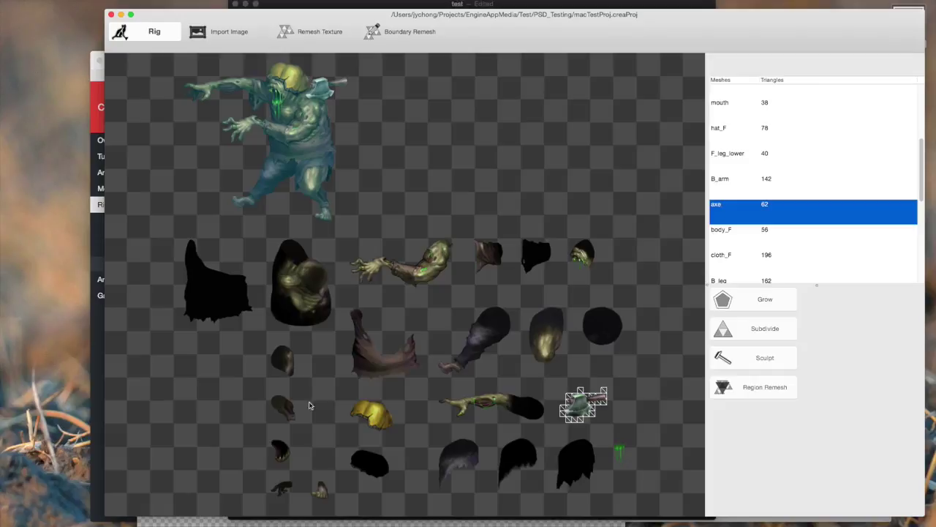
{"action": "left_click", "coordinate": [364, 408]}
{"action": "left_click", "coordinate": [587, 249]}
{"action": "scroll", "coordinate": [769, 220], "scroll_direction": "down", "scroll_amount": 5}
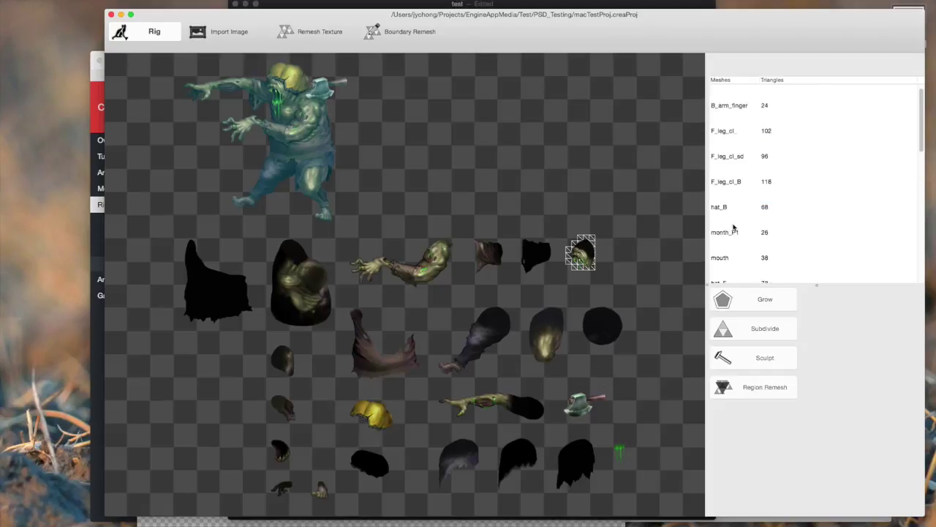
{"action": "scroll", "coordinate": [769, 223], "scroll_direction": "down", "scroll_amount": 2}
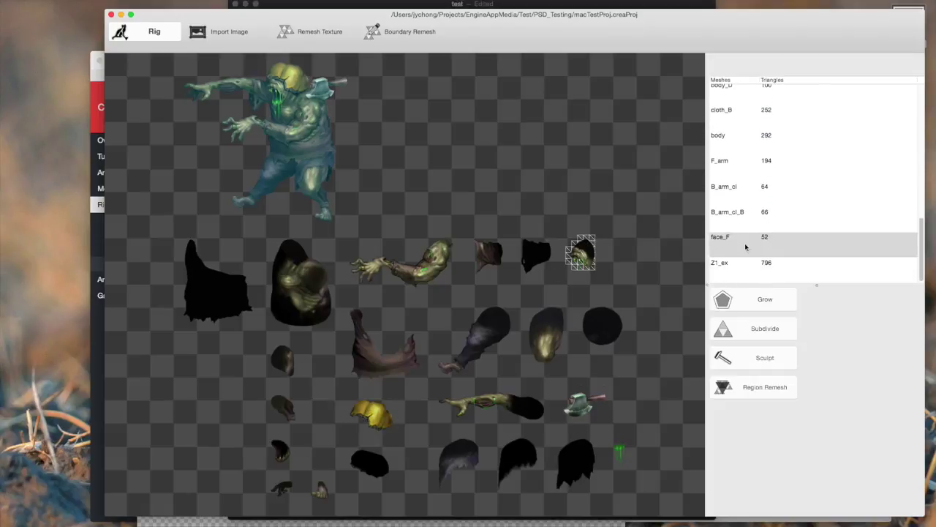
{"action": "left_click", "coordinate": [739, 244]}
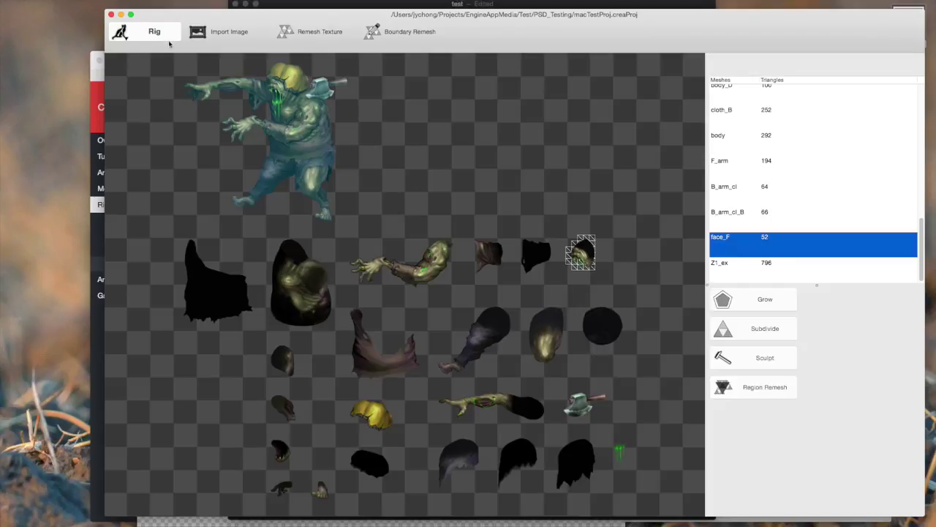
{"action": "left_click", "coordinate": [163, 33]}
Choose Rig from the mode dropdown to enter Region Rig Mode with an empty canvas.
{"action": "left_click", "coordinate": [166, 110]}
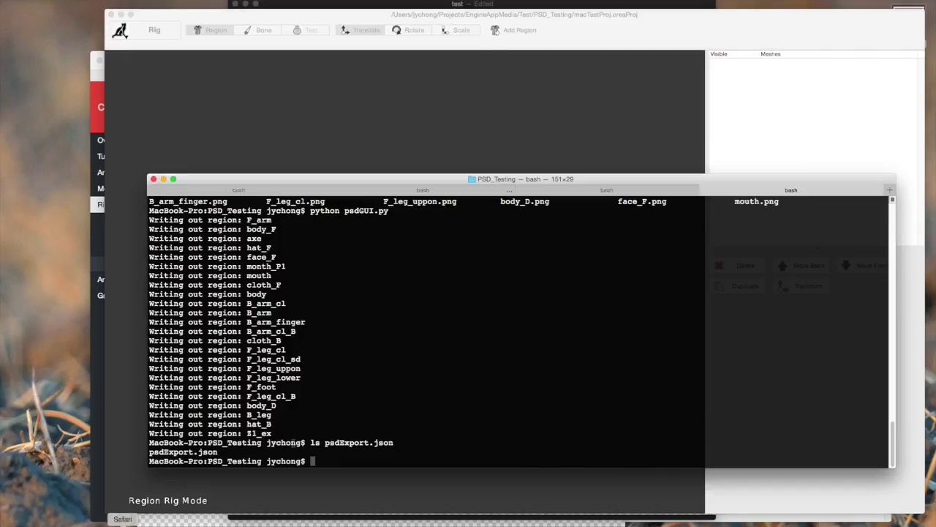
Rerun ls psdExport.json in Terminal to confirm the file exists, then return to Creature.
{"action": "left_click", "coordinate": [110, 521]}
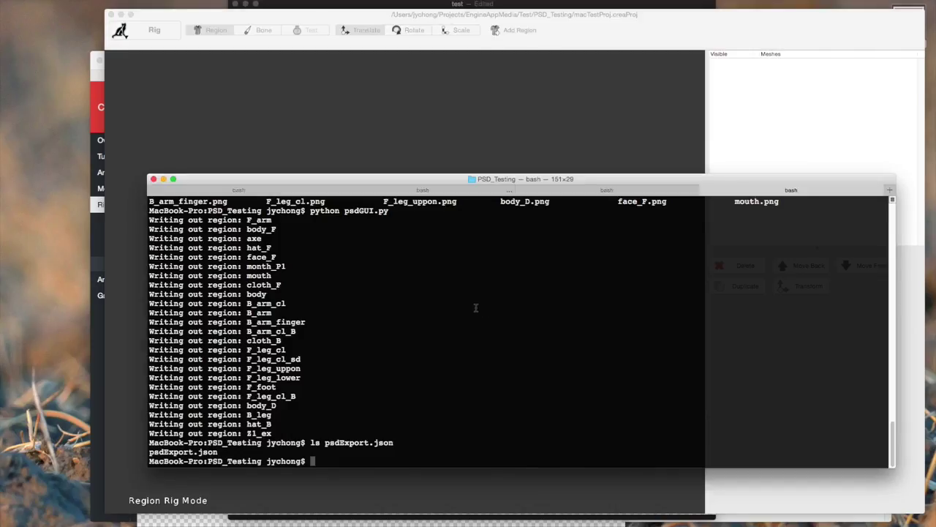
{"action": "key", "text": "Up"}
{"action": "key", "text": "Return"}
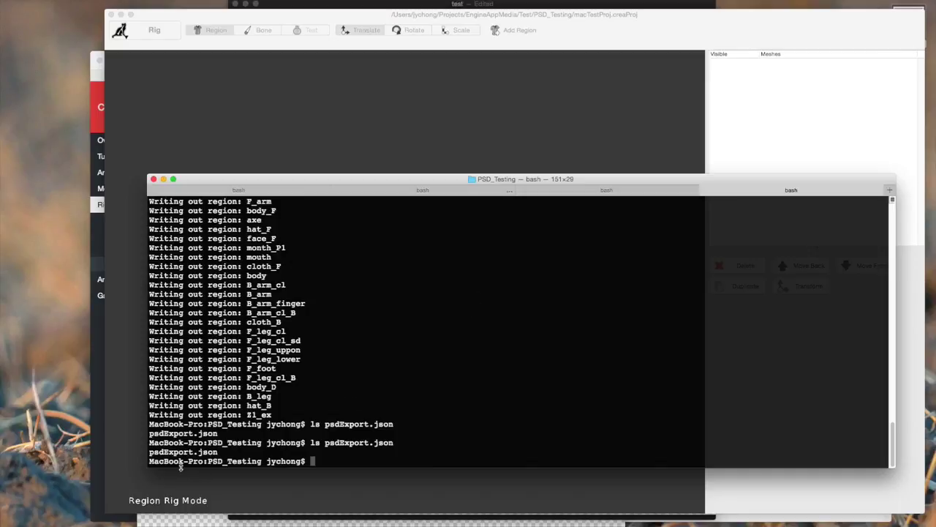
{"action": "left_click_drag", "start_coordinate": [225, 451], "coordinate": [144, 449]}
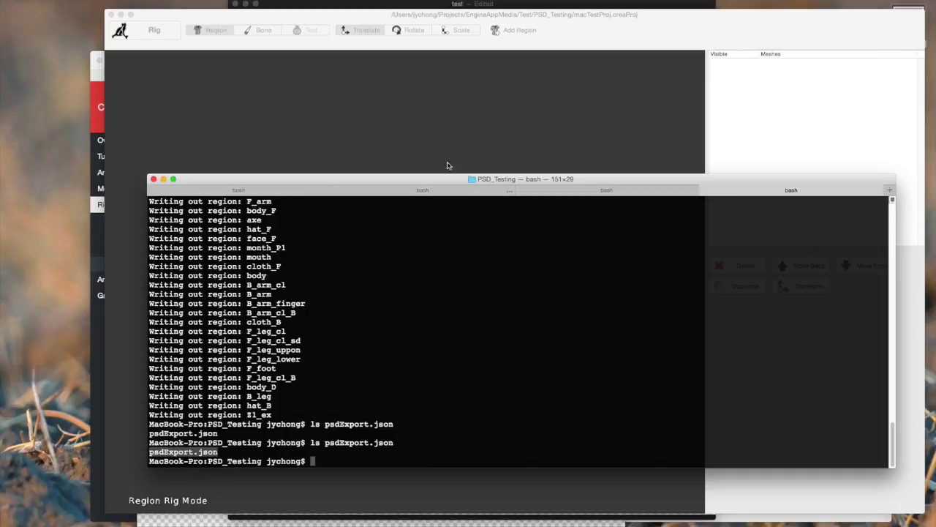
{"action": "left_click", "coordinate": [416, 123]}
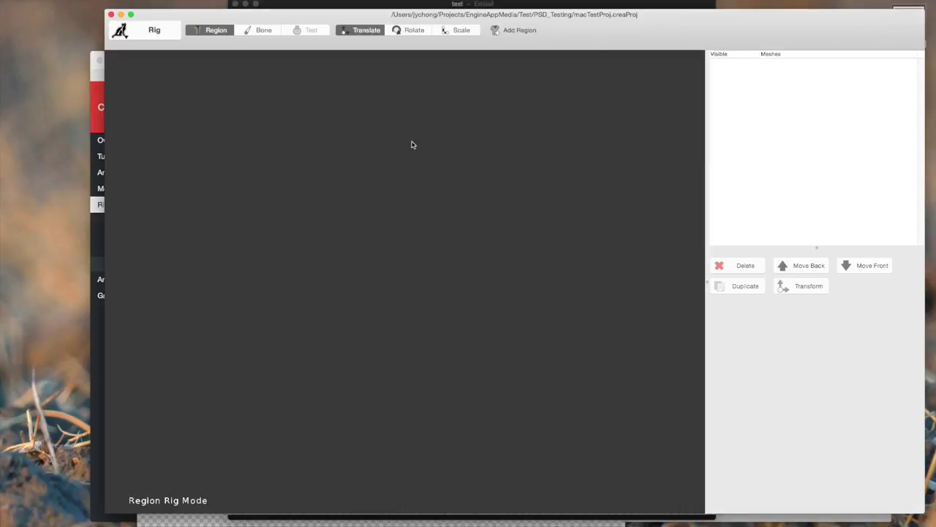
Load psdExport.json through Setup Rig Regions from Layout JSON.
{"action": "left_click", "coordinate": [158, 2]}
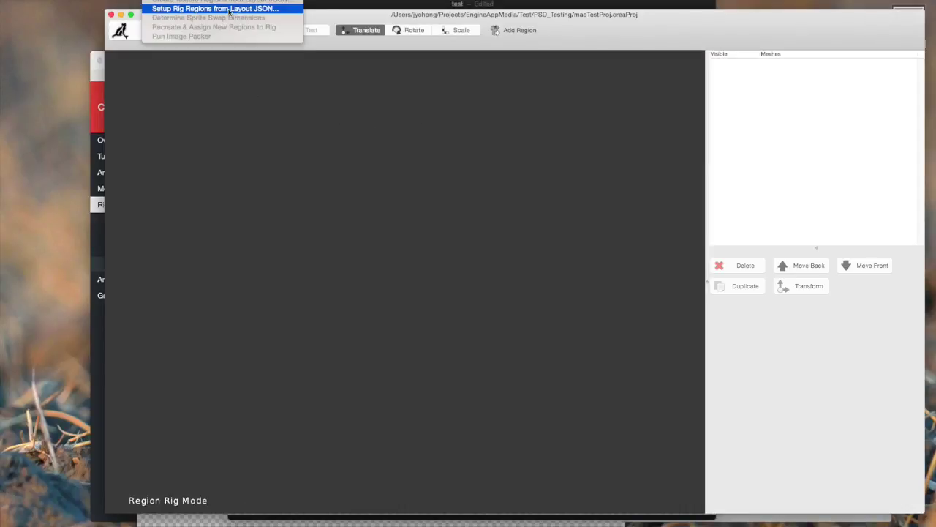
{"action": "left_click", "coordinate": [268, 10]}
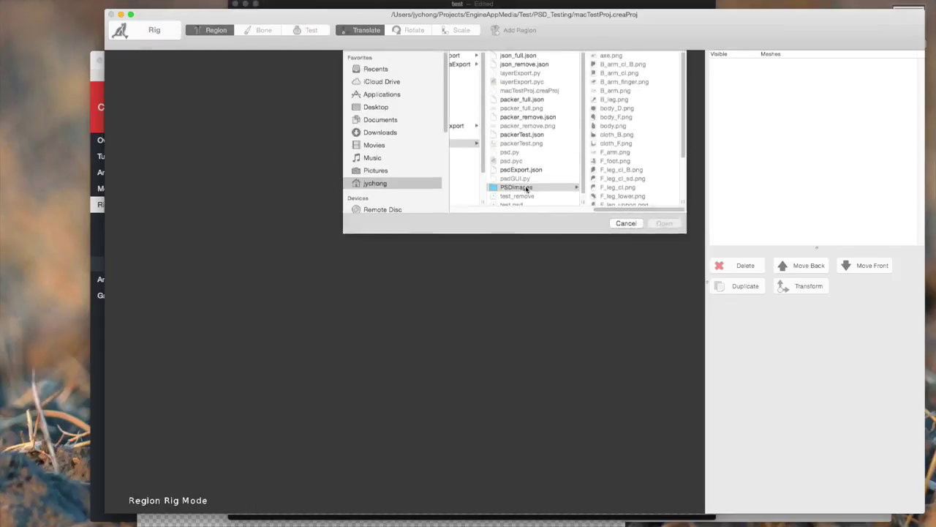
{"action": "left_click", "coordinate": [540, 190]}
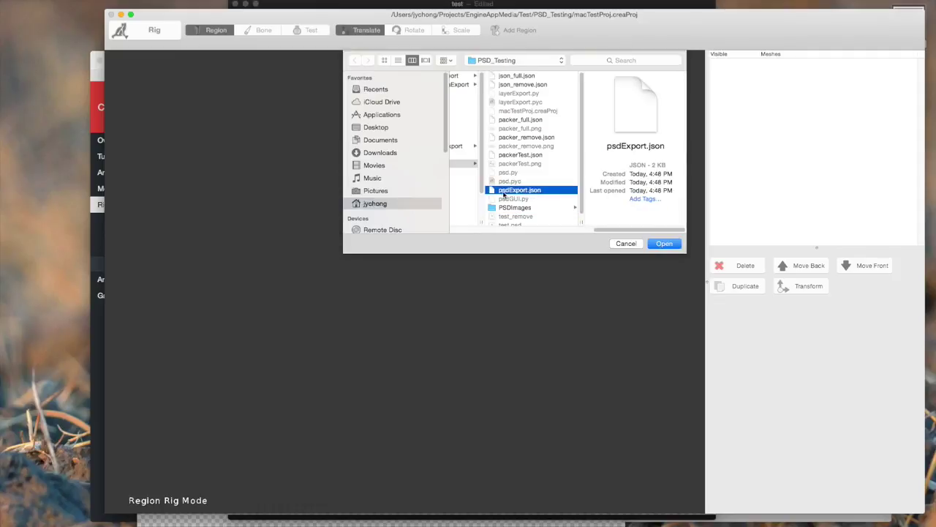
{"action": "left_click", "coordinate": [664, 244]}
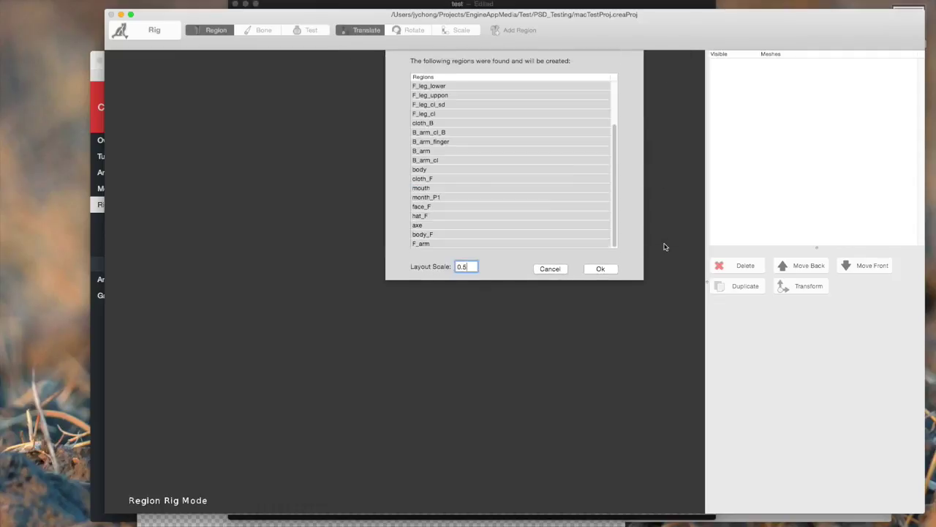
Set Layout Scale to 1 and create the zombie regions on the canvas.
{"action": "scroll", "coordinate": [512, 146], "scroll_direction": "up", "scroll_amount": 5}
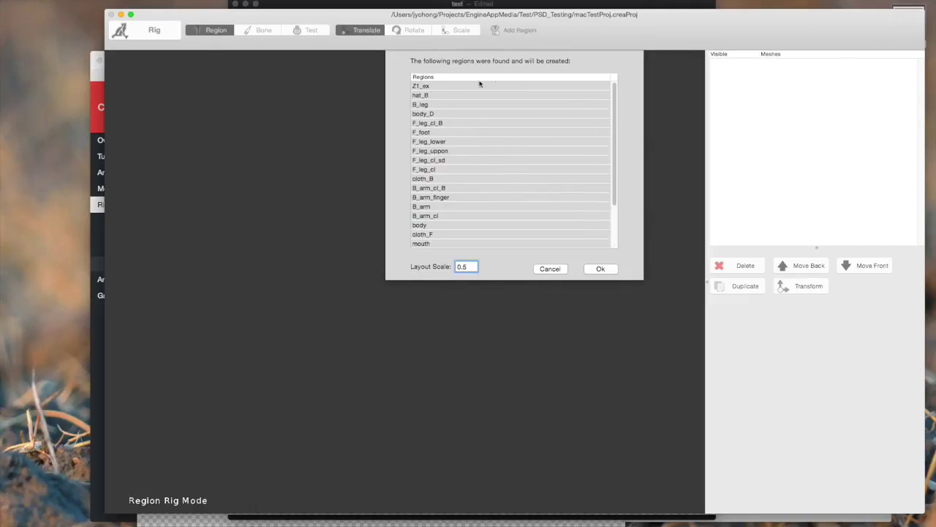
{"action": "scroll", "coordinate": [531, 144], "scroll_direction": "down", "scroll_amount": 3}
{"action": "scroll", "coordinate": [530, 142], "scroll_direction": "down", "scroll_amount": 3}
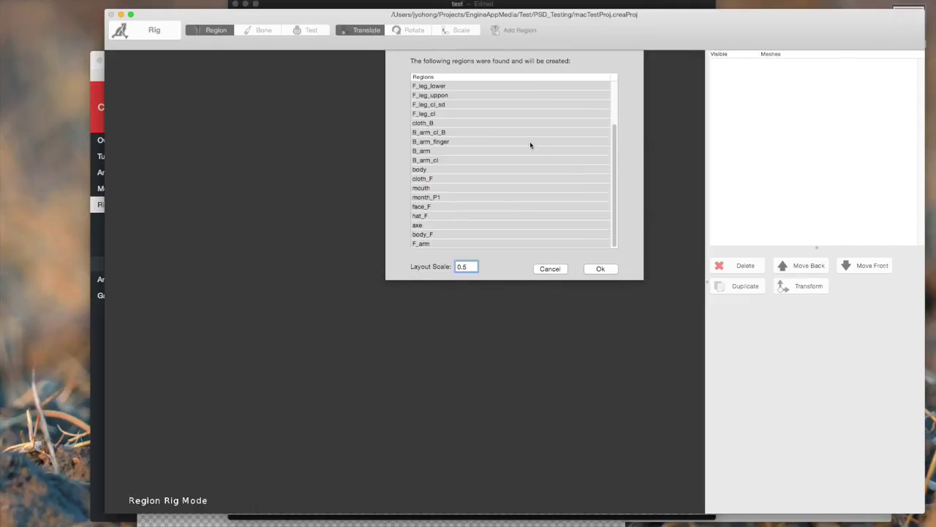
{"action": "double_click", "coordinate": [468, 266]}
{"action": "type", "text": "1"}
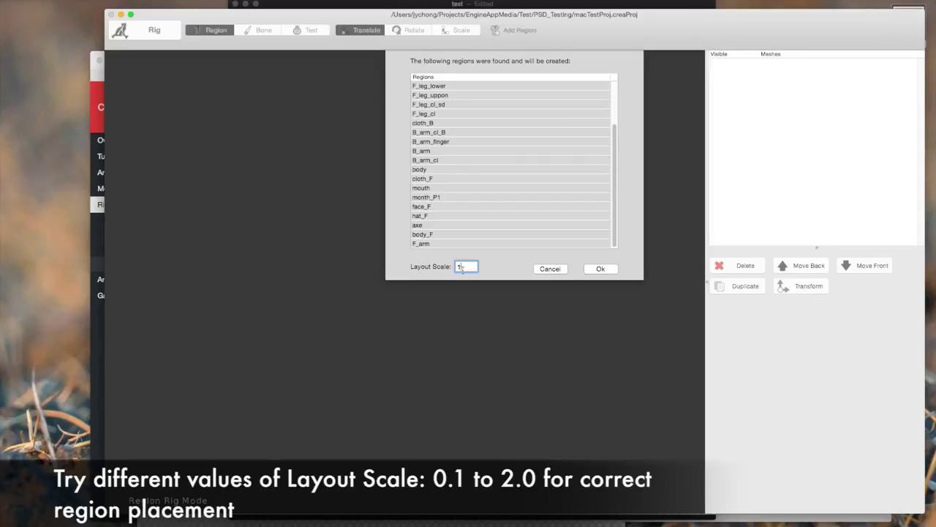
{"action": "left_click", "coordinate": [603, 269]}
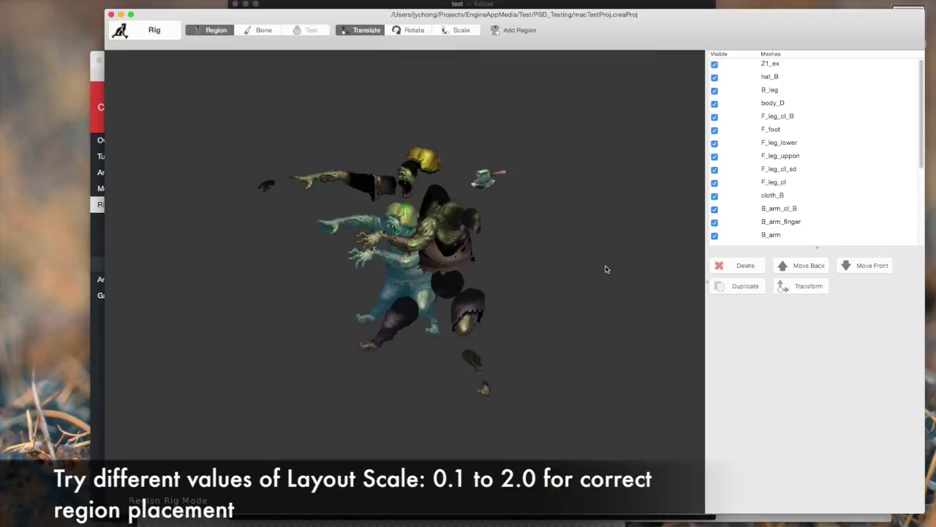
Reopen Setup Rig Regions from Layout JSON to get the file chooser again.
{"action": "scroll", "coordinate": [329, 178], "scroll_direction": "up", "scroll_amount": 2}
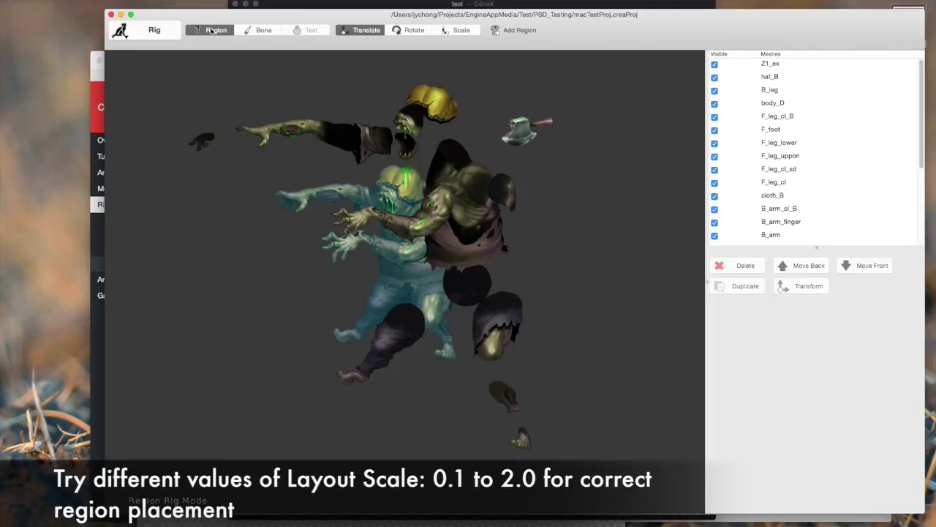
{"action": "left_click", "coordinate": [150, 2]}
{"action": "left_click", "coordinate": [190, 8]}
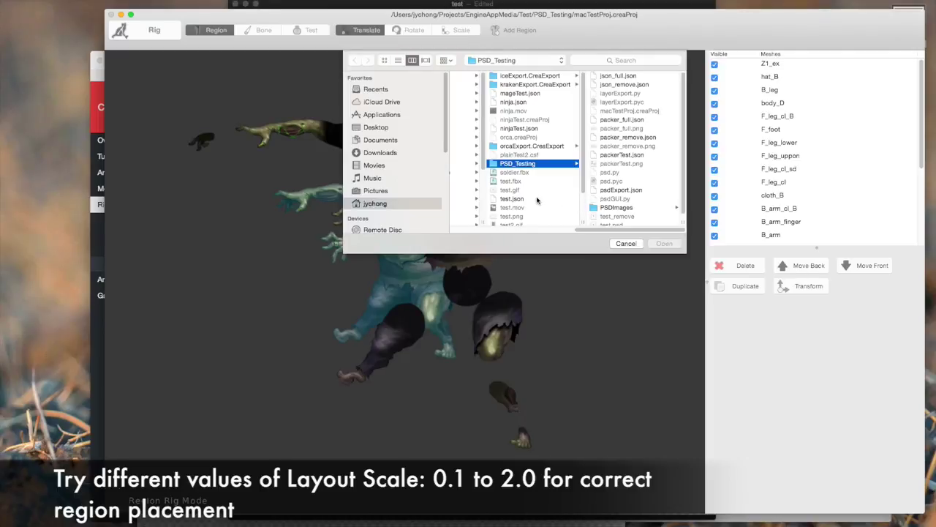
Cancel the test.json choice and load PSD_Testing/psdExport.json as the layout file instead.
{"action": "left_click", "coordinate": [537, 199]}
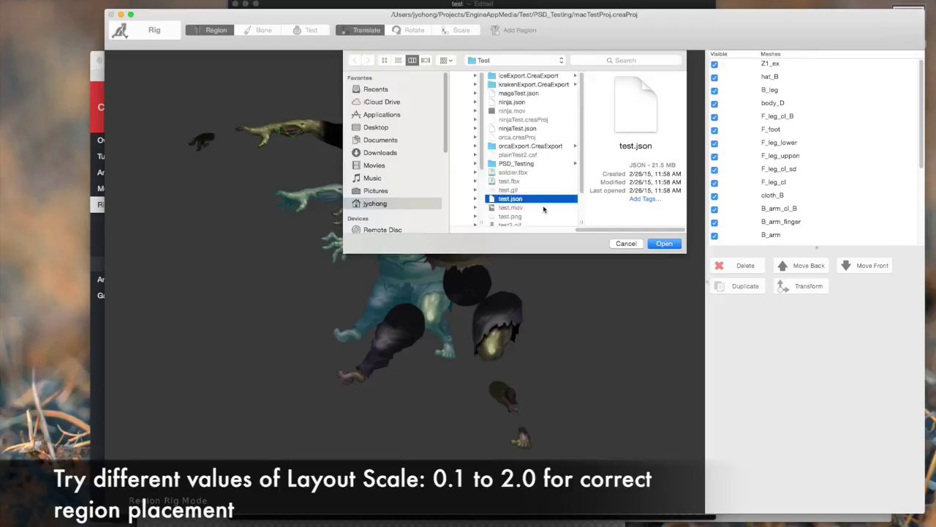
{"action": "left_click", "coordinate": [658, 243]}
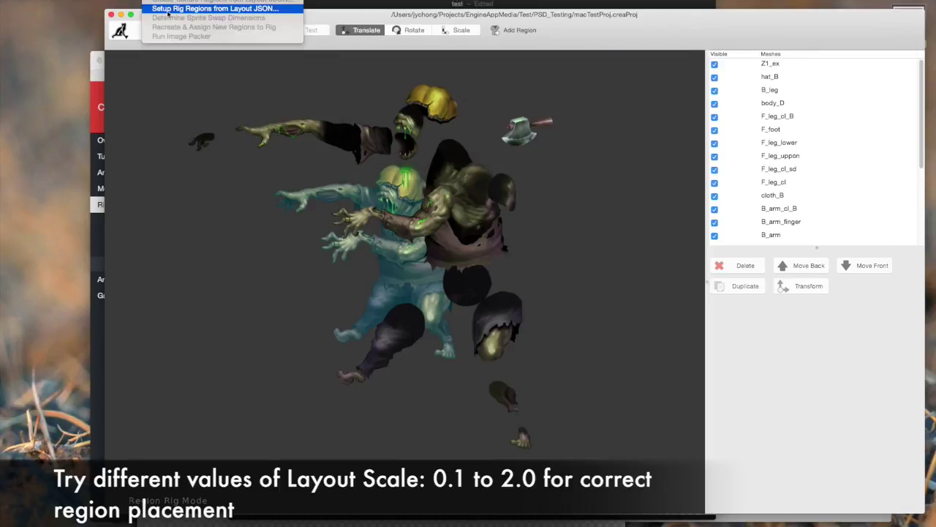
{"action": "left_click", "coordinate": [215, 9]}
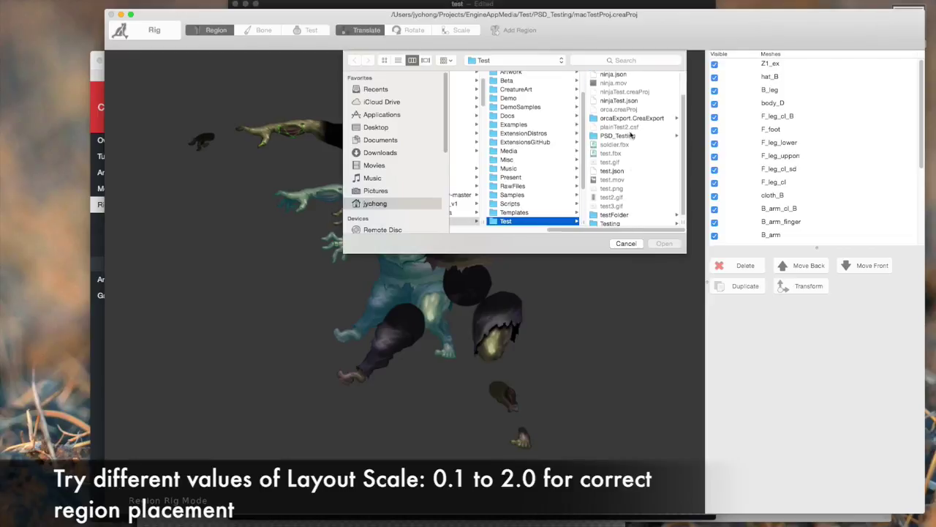
{"action": "left_click", "coordinate": [631, 135]}
{"action": "left_click", "coordinate": [621, 187]}
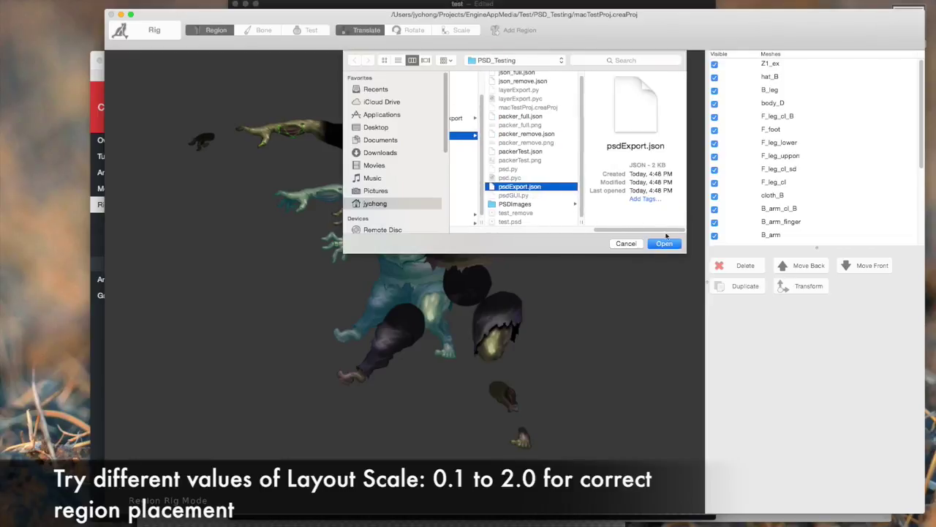
{"action": "left_click", "coordinate": [664, 243]}
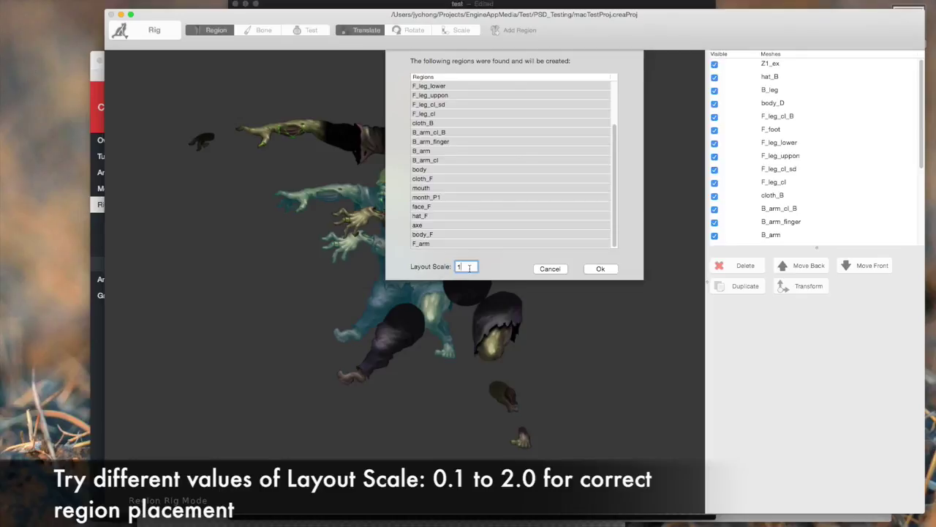
Set Layout Scale to 0.5 and rebuild the regions into the assembled zombie.
{"action": "double_click", "coordinate": [459, 267]}
{"action": "type", "text": "0.5"}
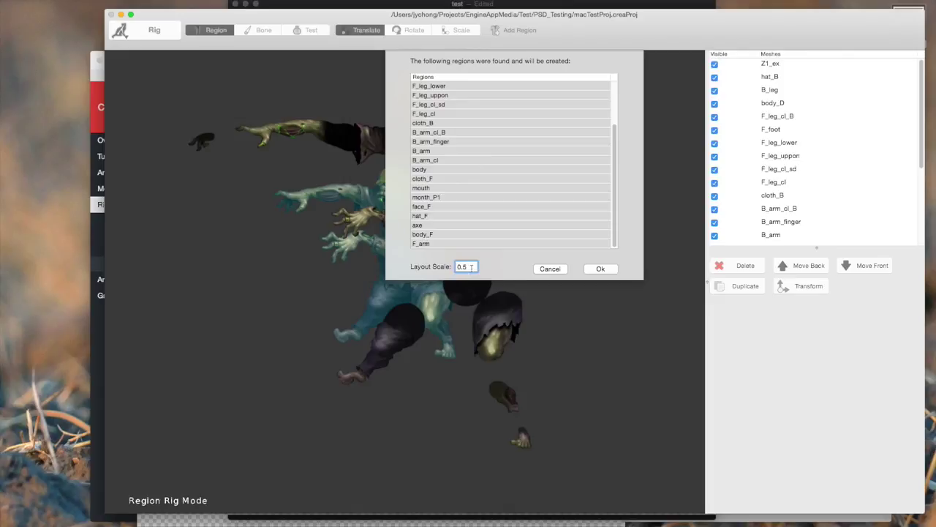
{"action": "left_click", "coordinate": [600, 269]}
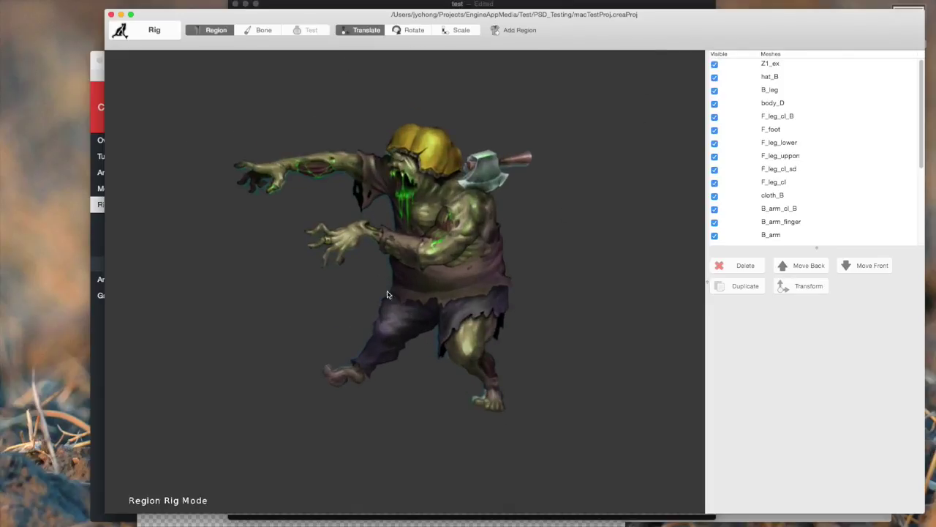
In Bone Create mode, draw a three-bone chain (Bone_0 to Bone_2) from hips to head.
{"action": "left_click", "coordinate": [264, 30]}
{"action": "left_click", "coordinate": [360, 31]}
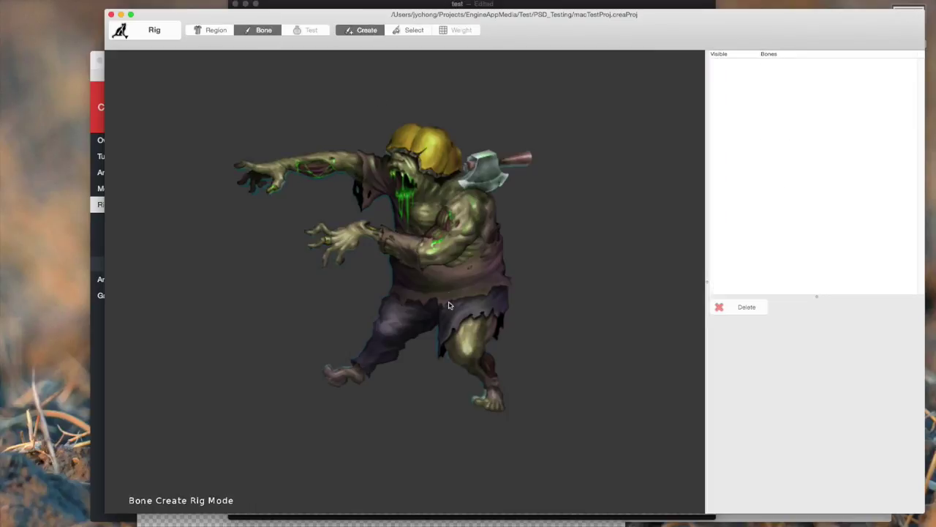
{"action": "left_click_drag", "start_coordinate": [449, 305], "coordinate": [421, 144]}
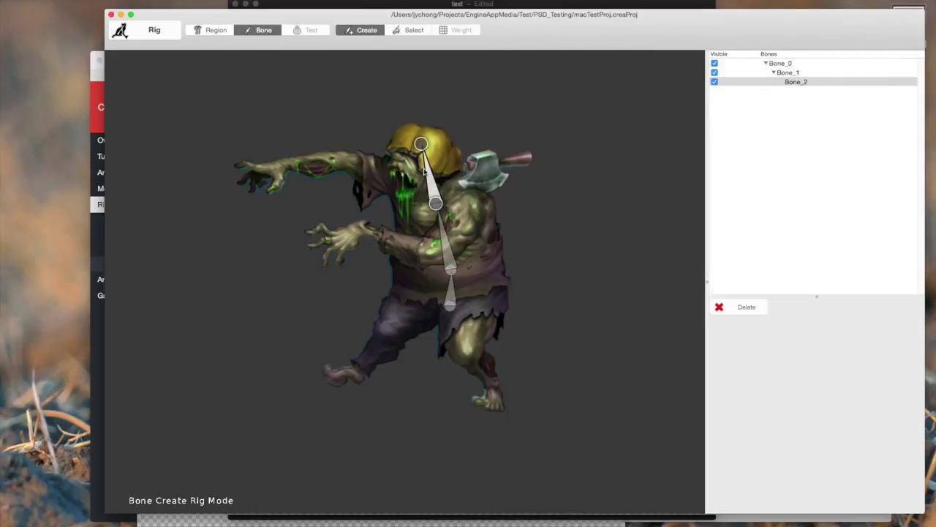